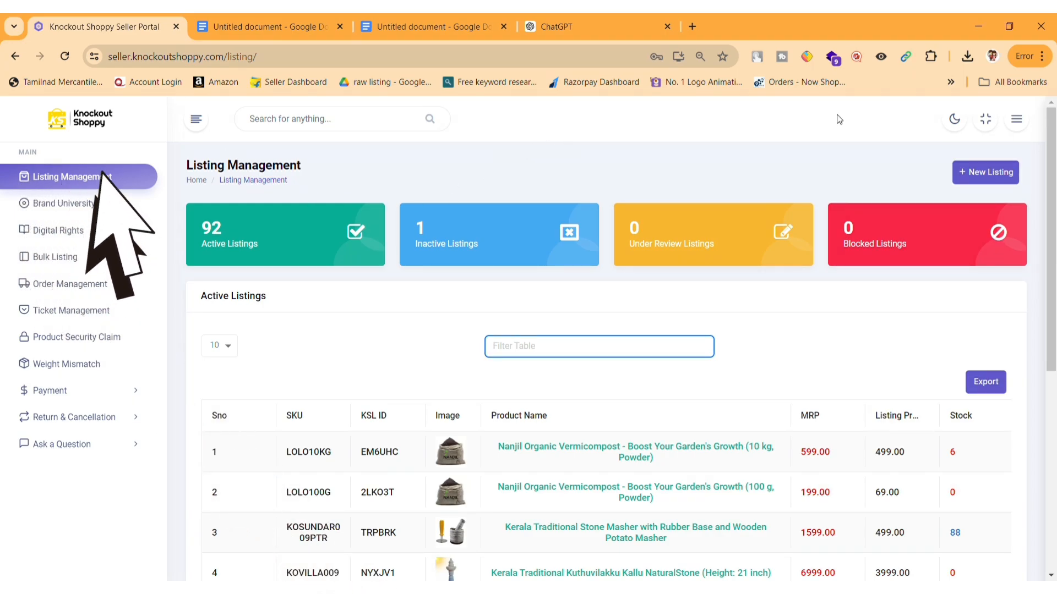
Start a new listing with category Books, subcategory Edu & Reference and subsubcategory Atlases & Maps.
click(997, 174)
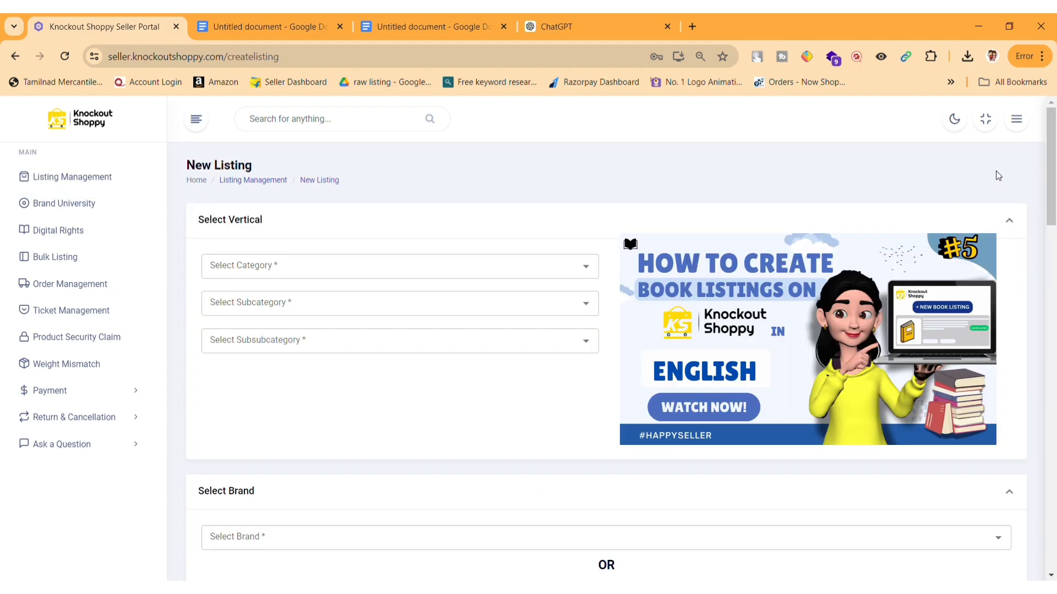
click(474, 276)
click(280, 297)
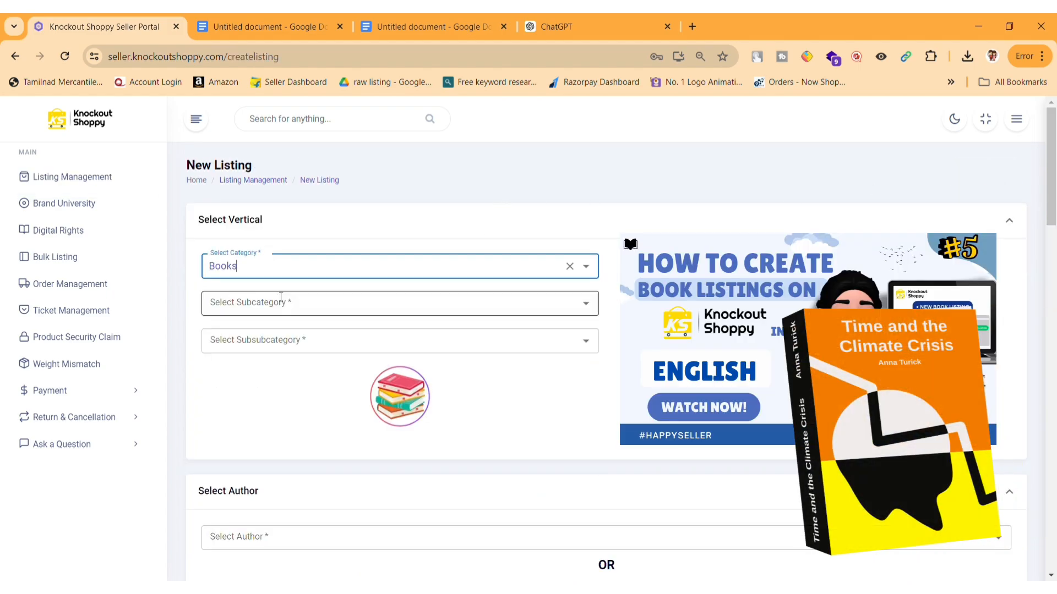
click(280, 300)
click(303, 332)
click(316, 344)
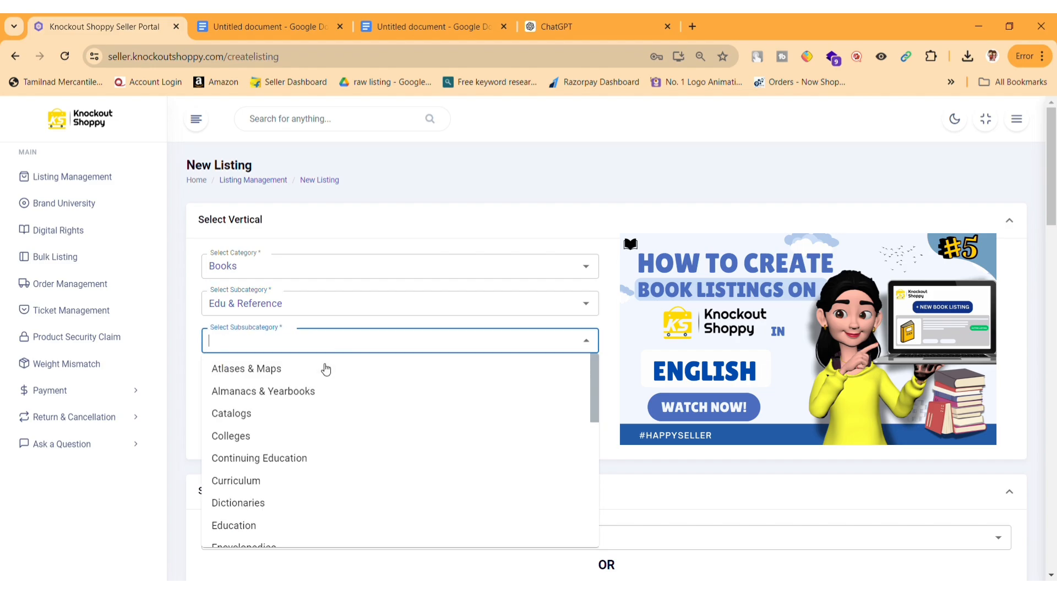
click(327, 374)
Choose My Ebook Ai as the author of the book listing.
scroll(257, 247, down, 5)
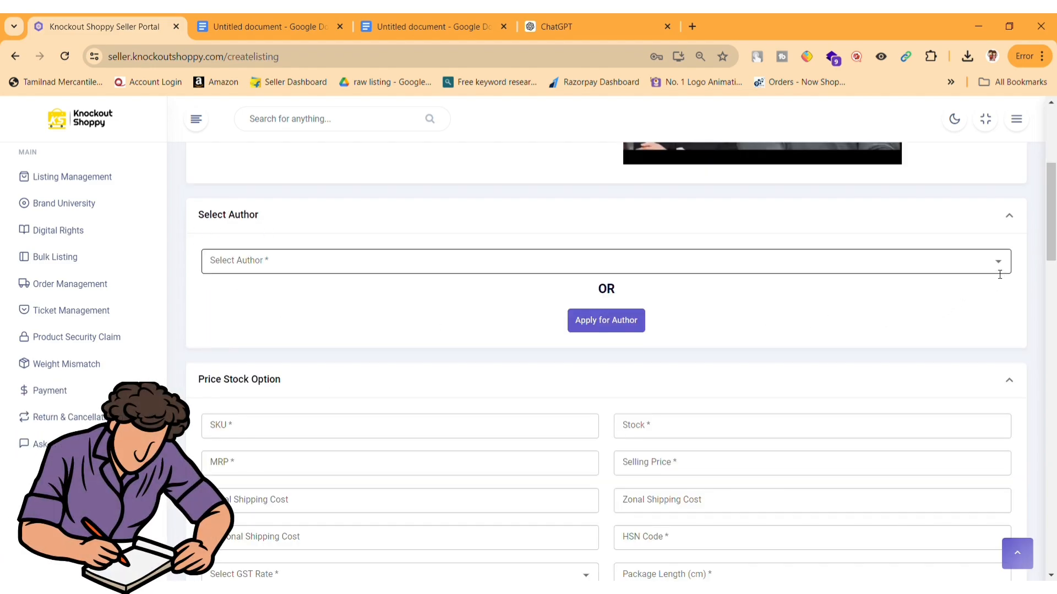
click(940, 265)
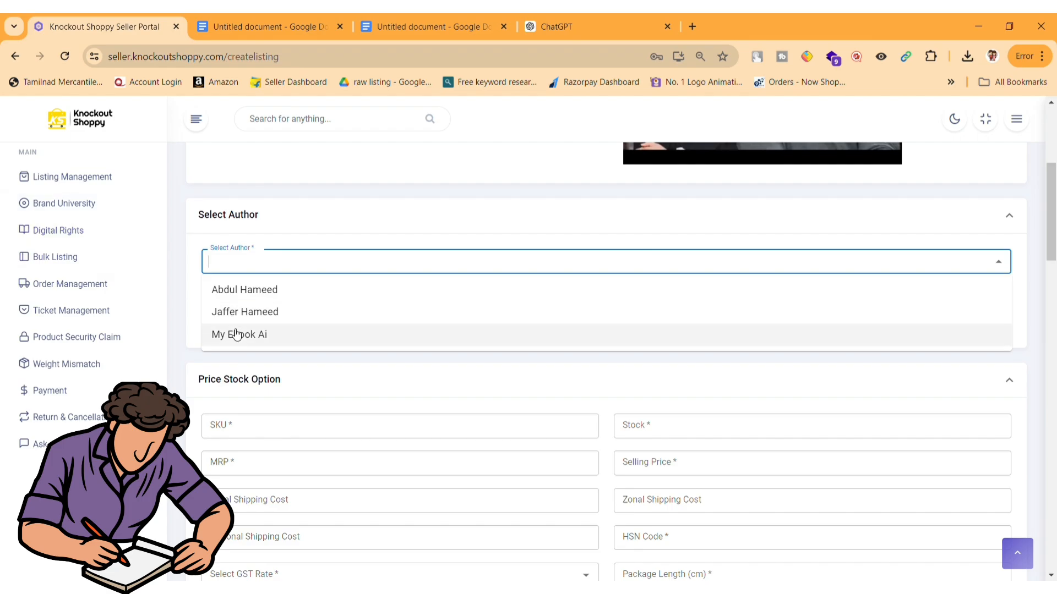
key(Escape)
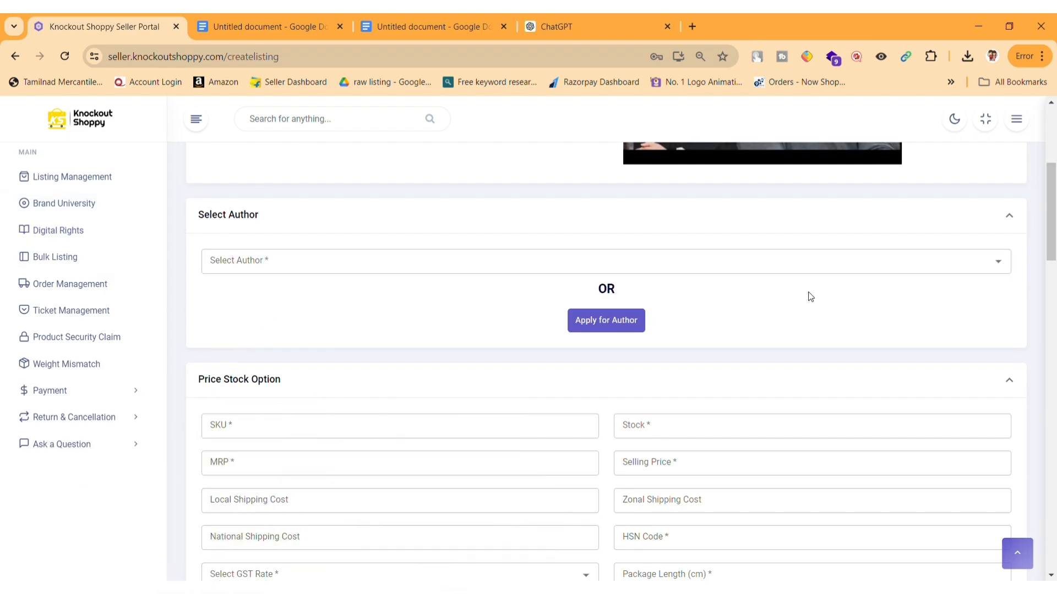
click(630, 322)
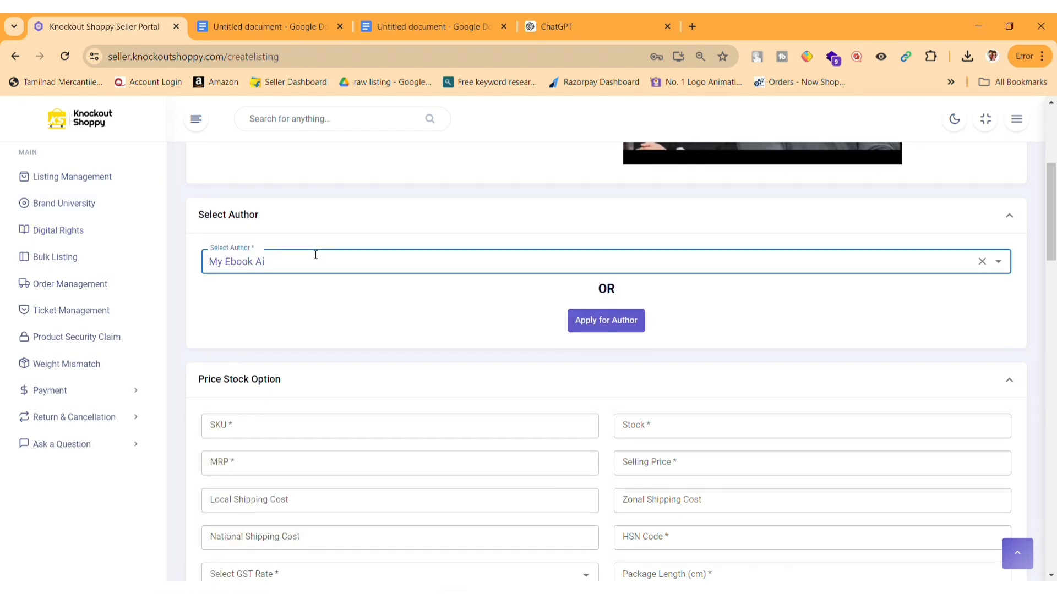
Enter XYZ as the listing's SKU and set the stock to 10.
scroll(339, 242, down, 2)
click(335, 296)
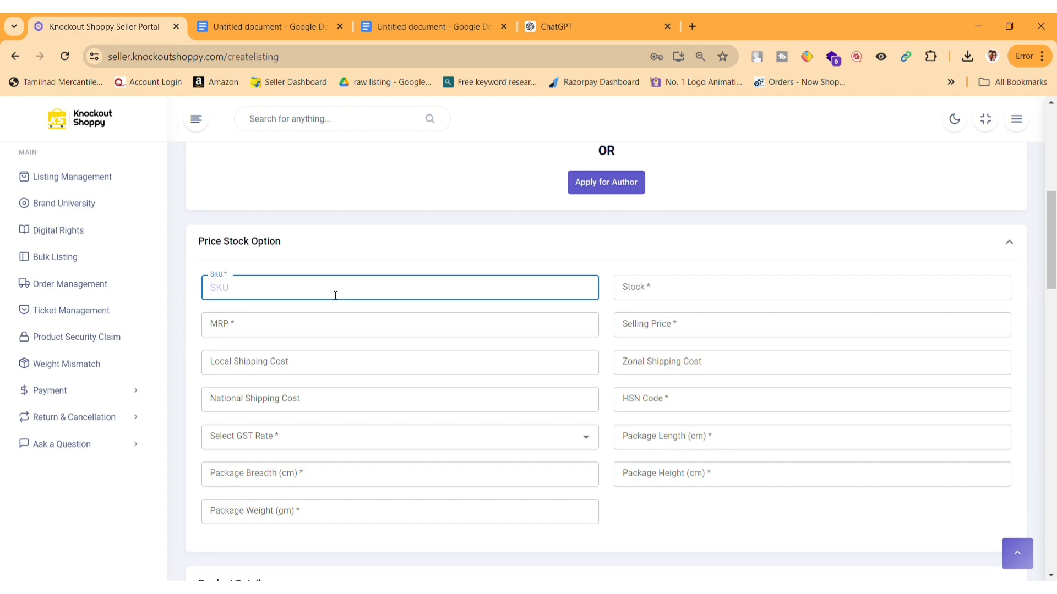
text(XYZ)
click(663, 289)
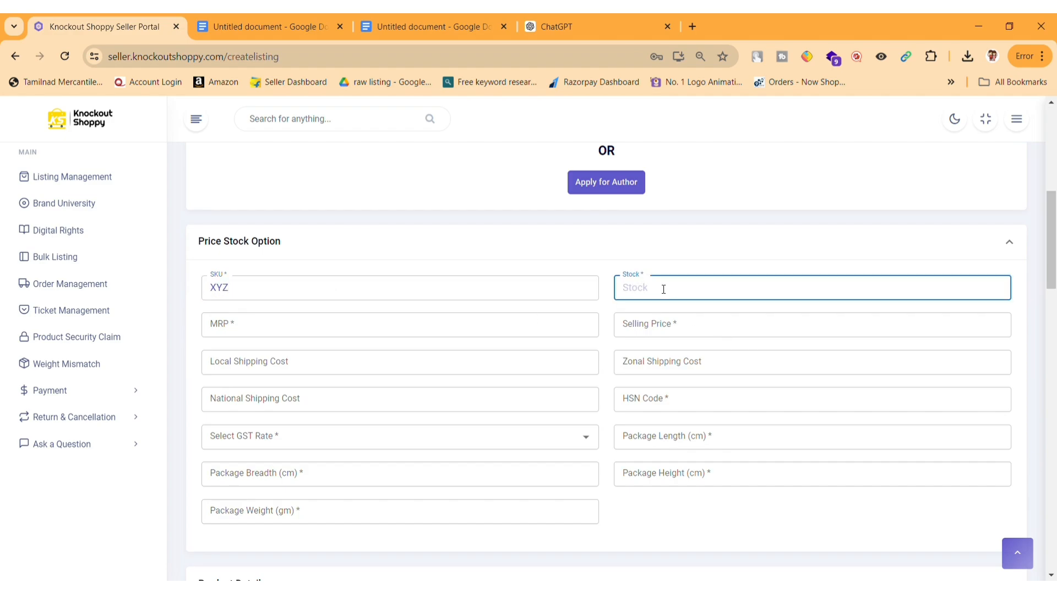
text(10)
Set the book's MRP to 299 and its selling price to 250.
click(532, 336)
text(299)
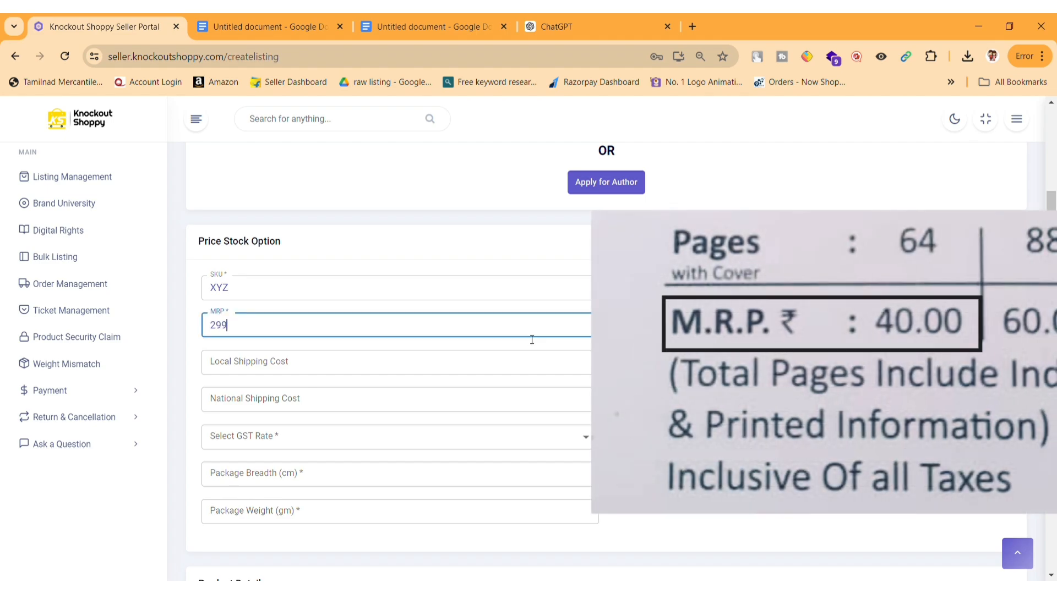
click(734, 327)
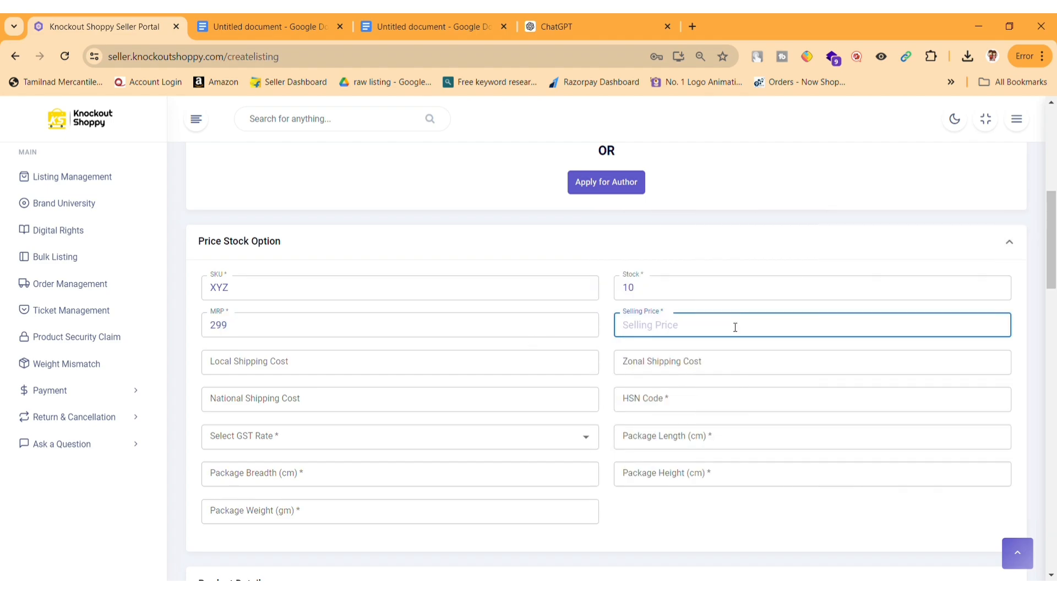
text(250)
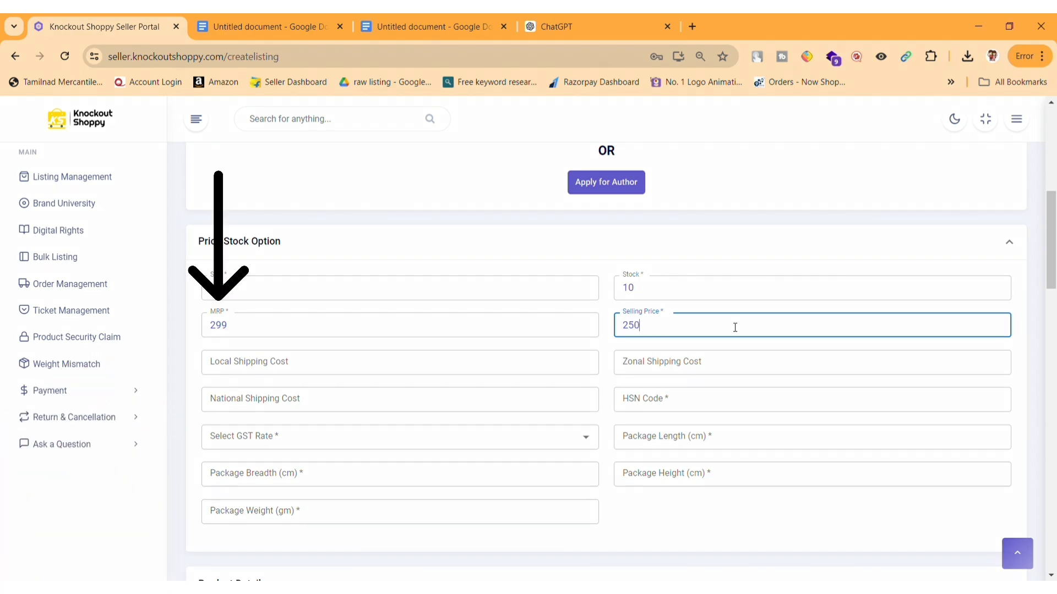
Set the local, zonal and national shipping costs to 0.
click(499, 373)
text(0)
click(708, 361)
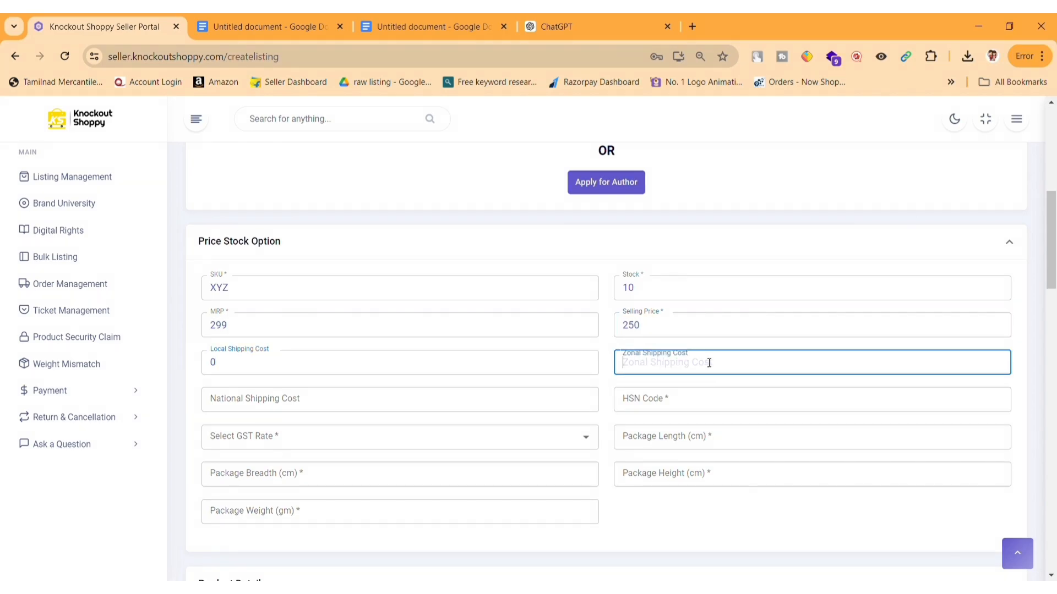
text(0)
click(335, 404)
text(0)
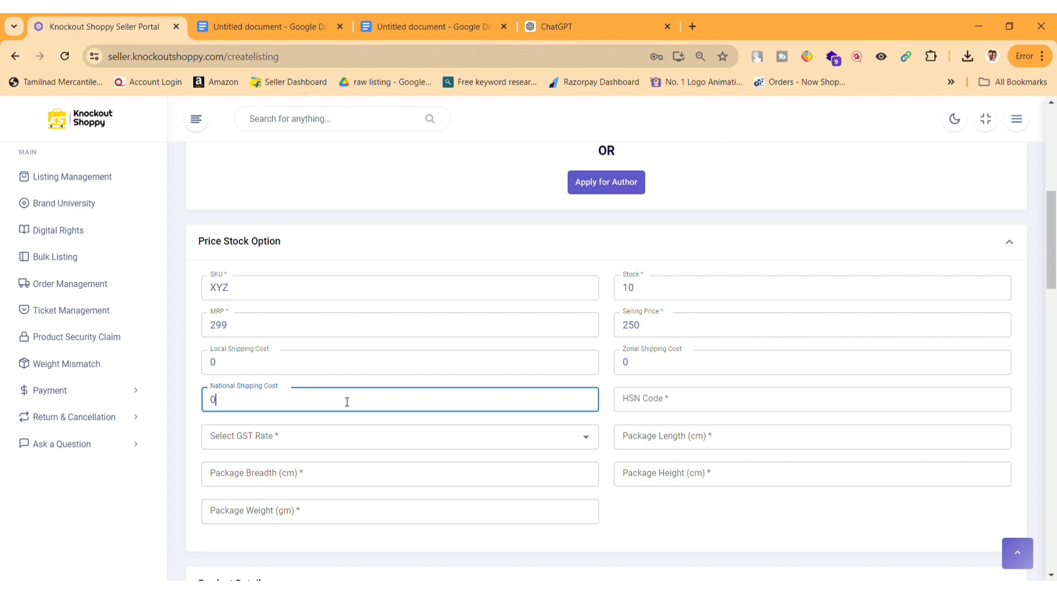
Search Google in a new browser tab for "hsn code book" to look up the listing's HSN code.
click(654, 406)
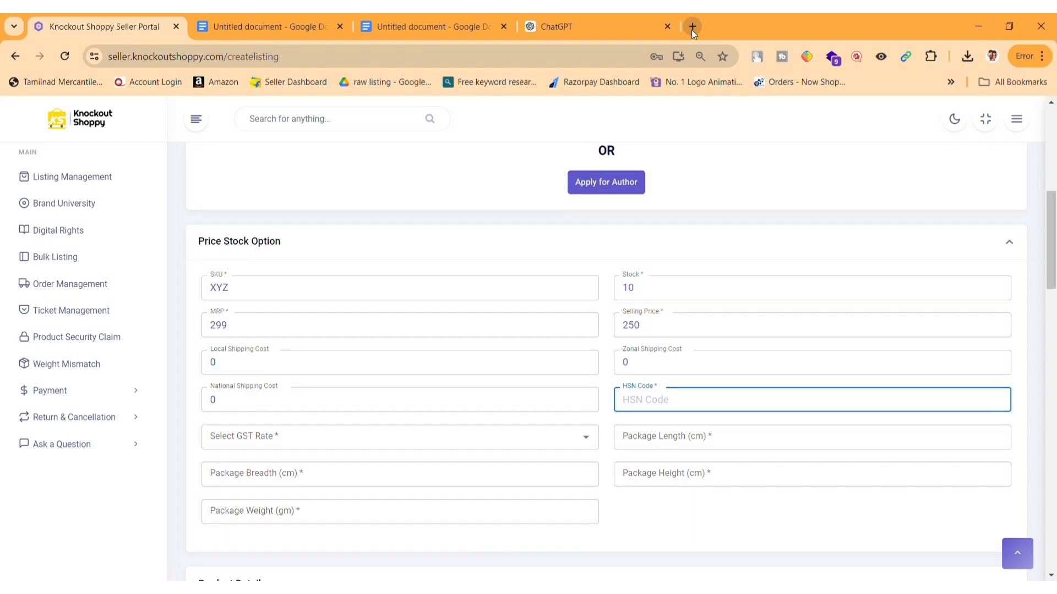
click(692, 27)
text(HSN C)
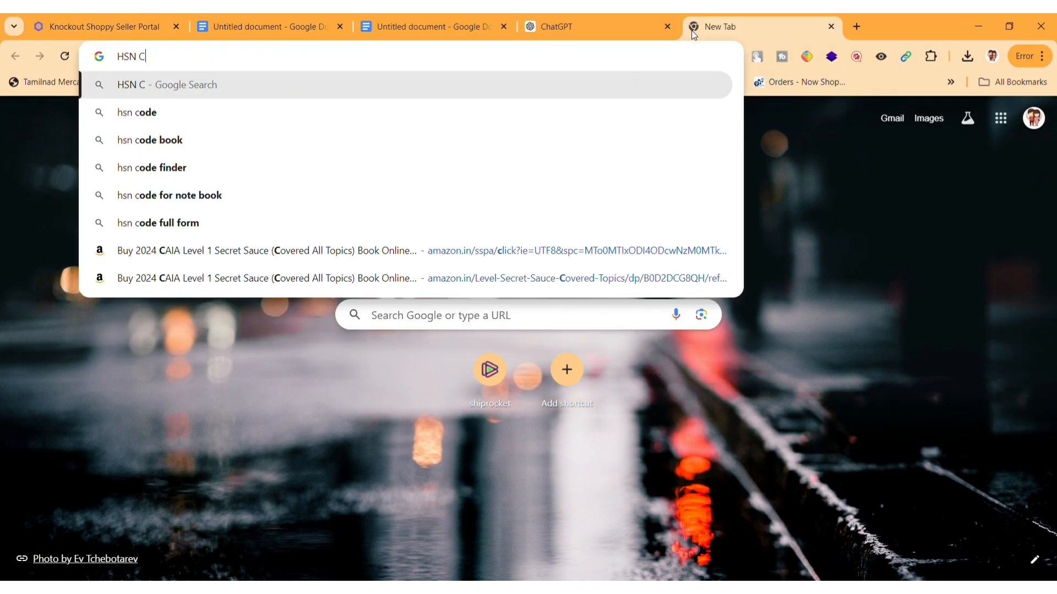
text(ODE)
key(Down)
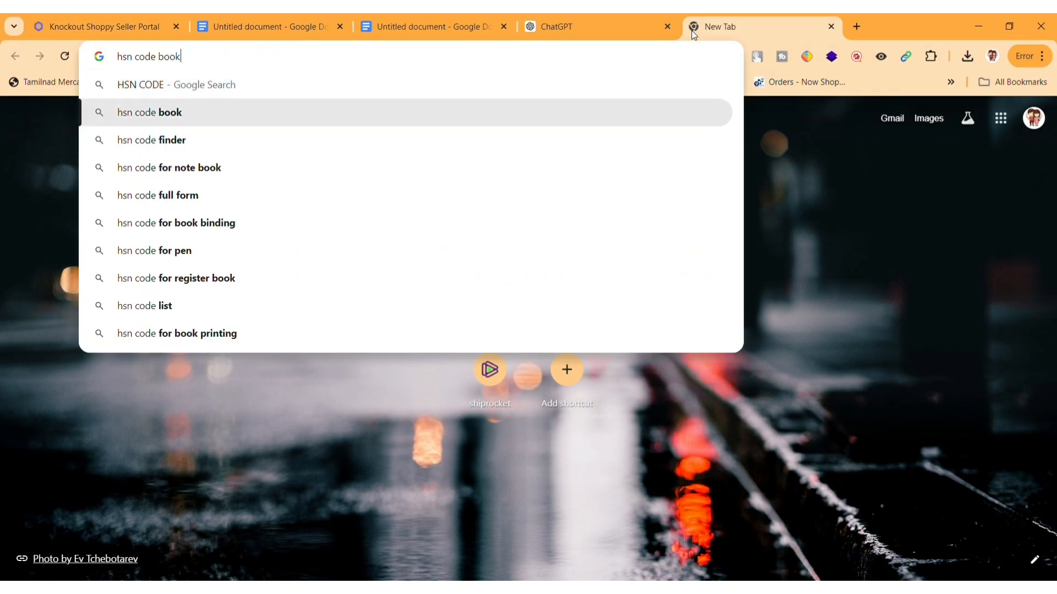
key(Return)
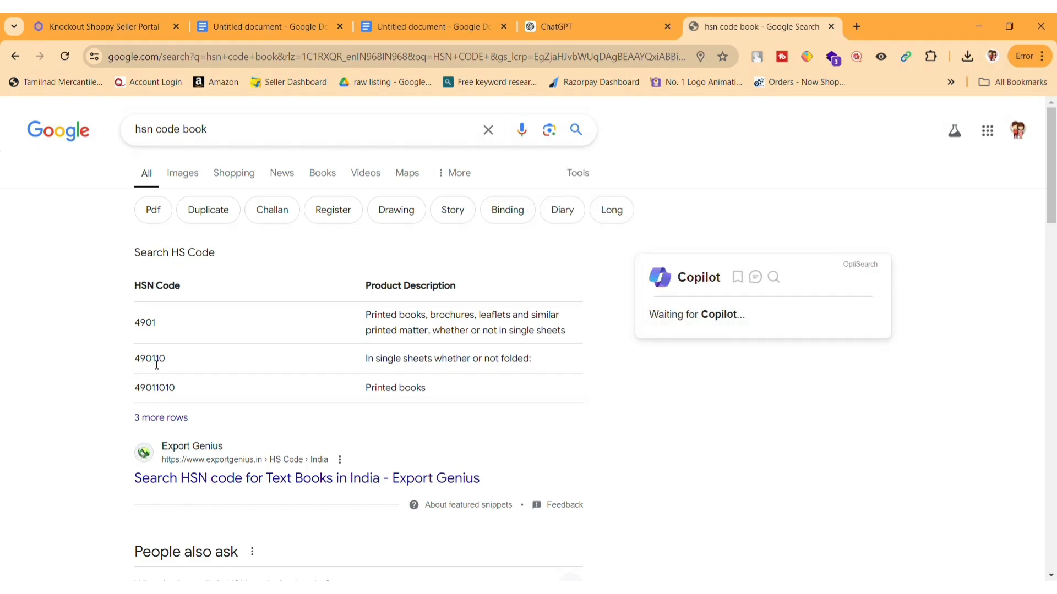
Copy the printed books code 49011010 into the listing's HSN Code field and set the GST rate to 0%.
double_click(164, 388)
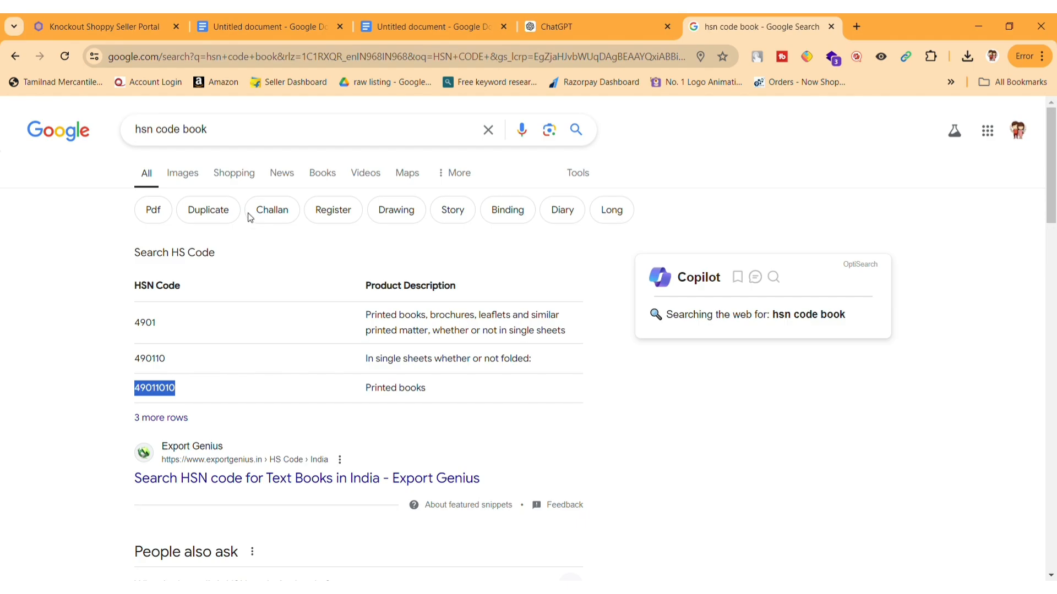
key(ctrl+c)
key(ctrl+1)
key(ctrl+v)
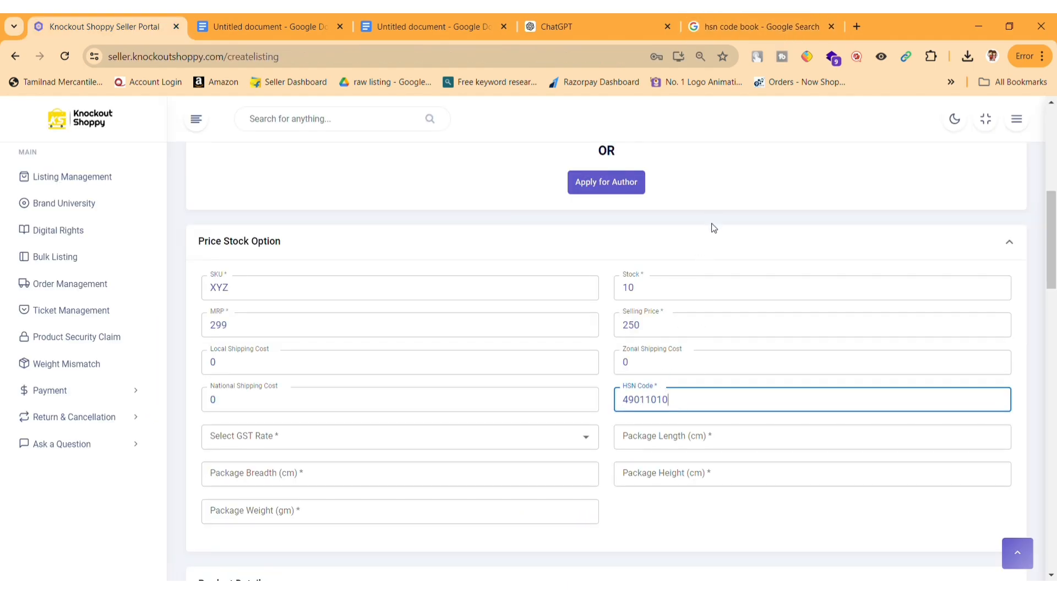
click(411, 445)
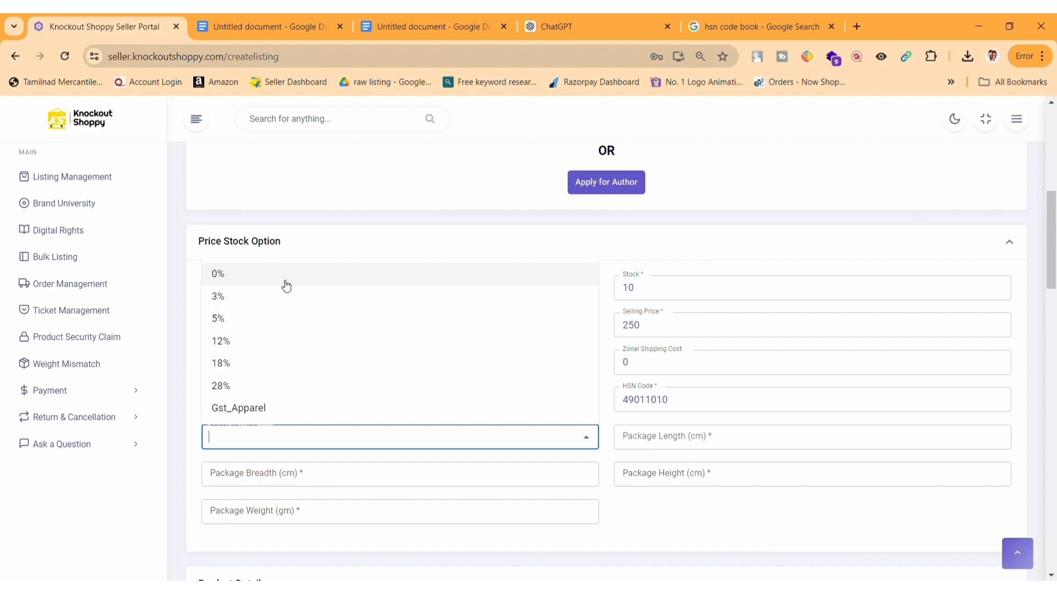
click(368, 278)
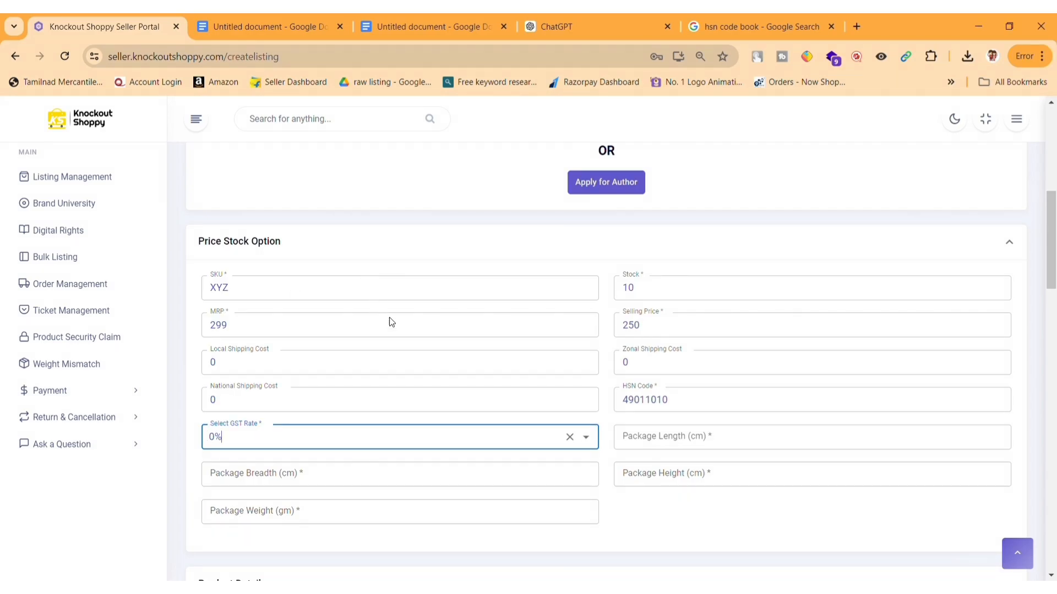
Set the package length to 14 cm, breadth to 10 cm, height to 6 cm and weight to 350 gm.
click(696, 445)
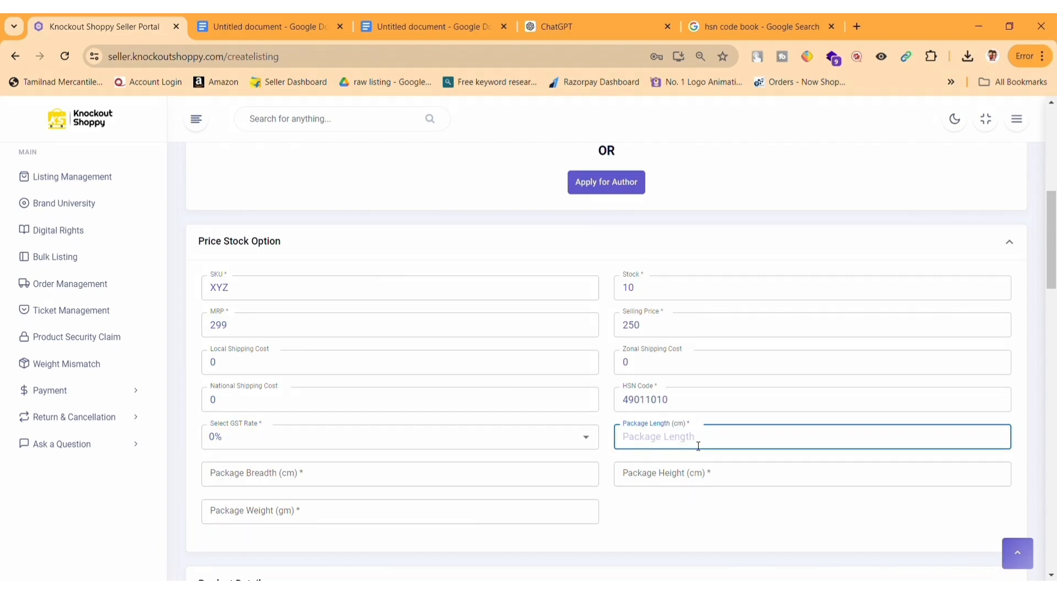
text(14)
scroll(681, 439, down, 1)
click(349, 408)
text(10)
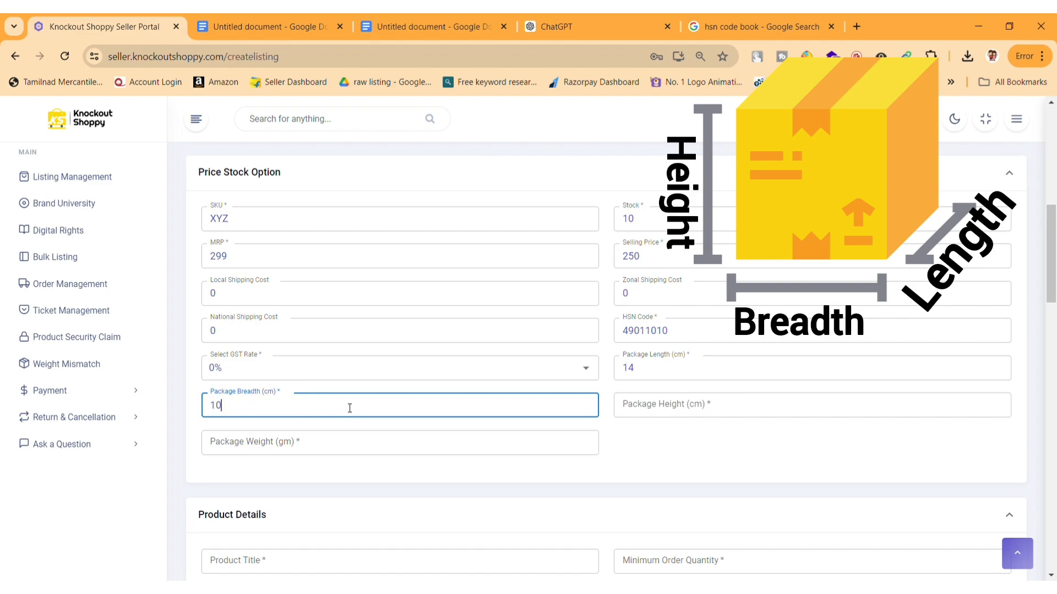
click(696, 412)
text(6)
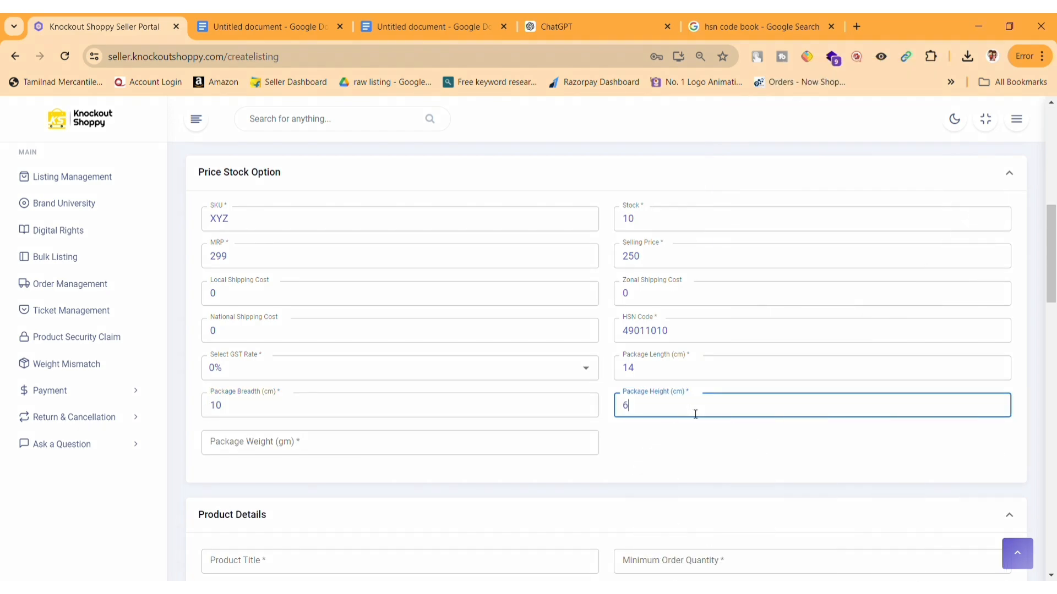
click(365, 440)
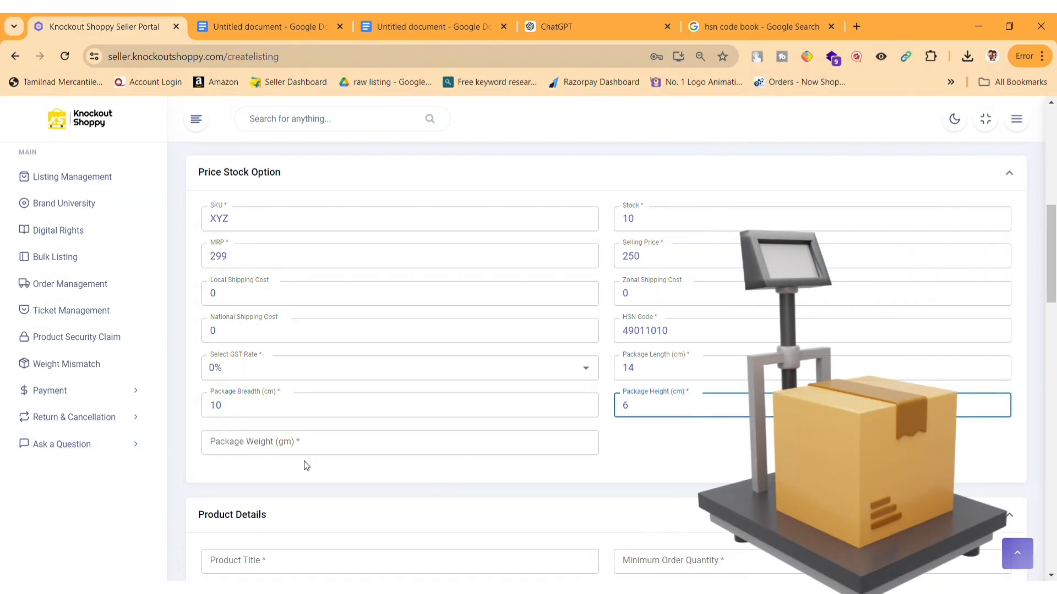
text(350)
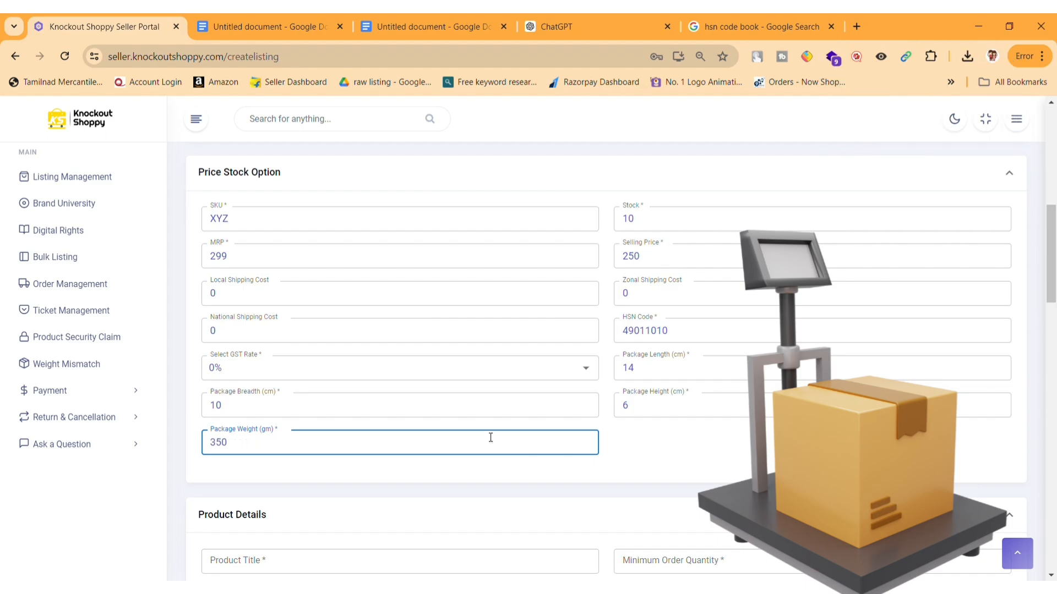
Enter the product title "Ikigai : The Japanese Secret To A Long And Happy Life (Tamil)" and set the minimum order quantity to 1.
scroll(490, 438, down, 4)
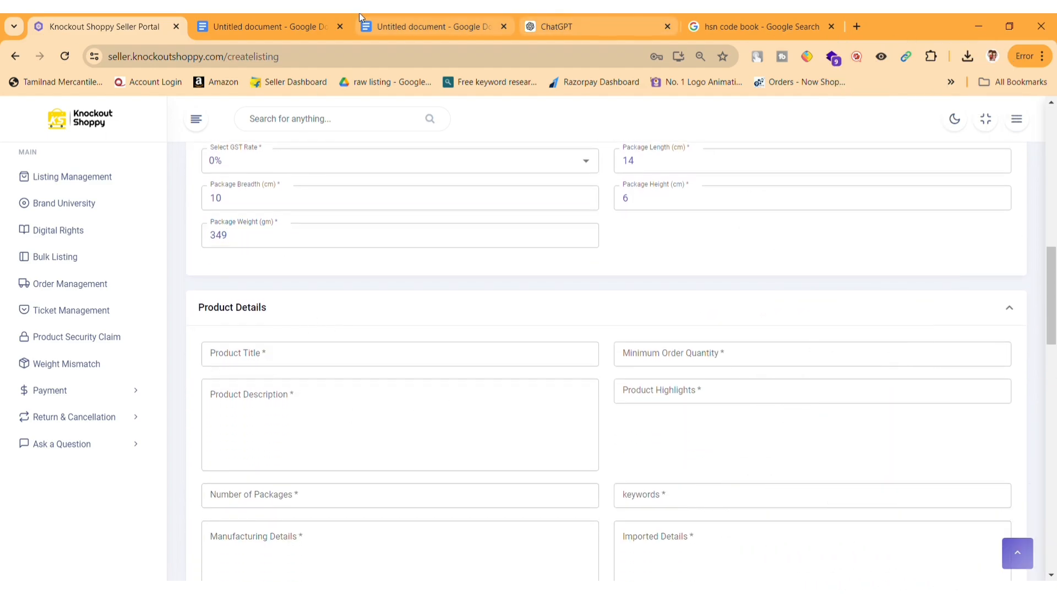
click(357, 353)
key(ctrl+v)
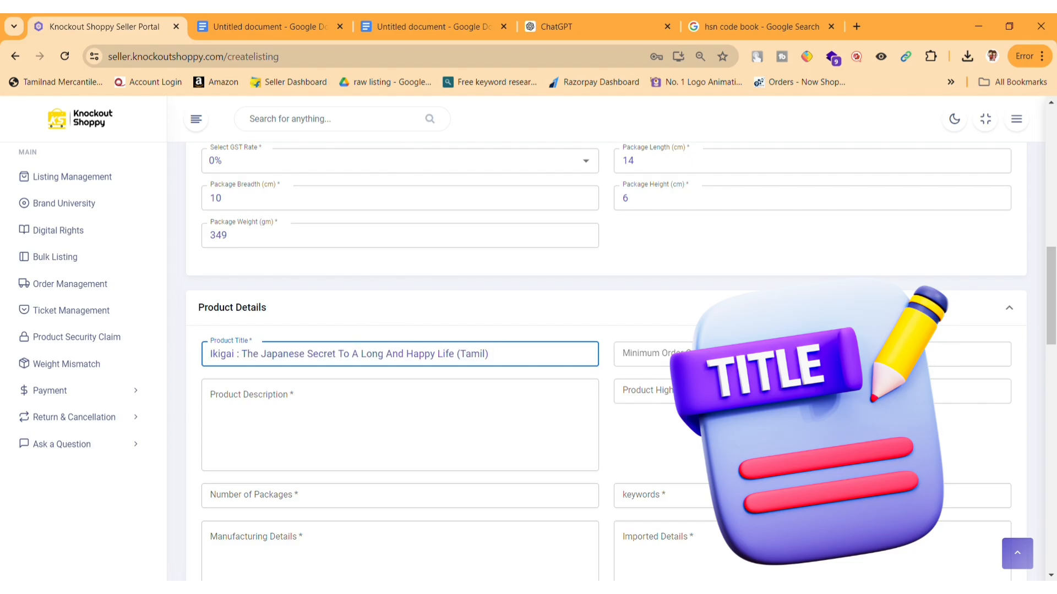
click(774, 367)
text(1)
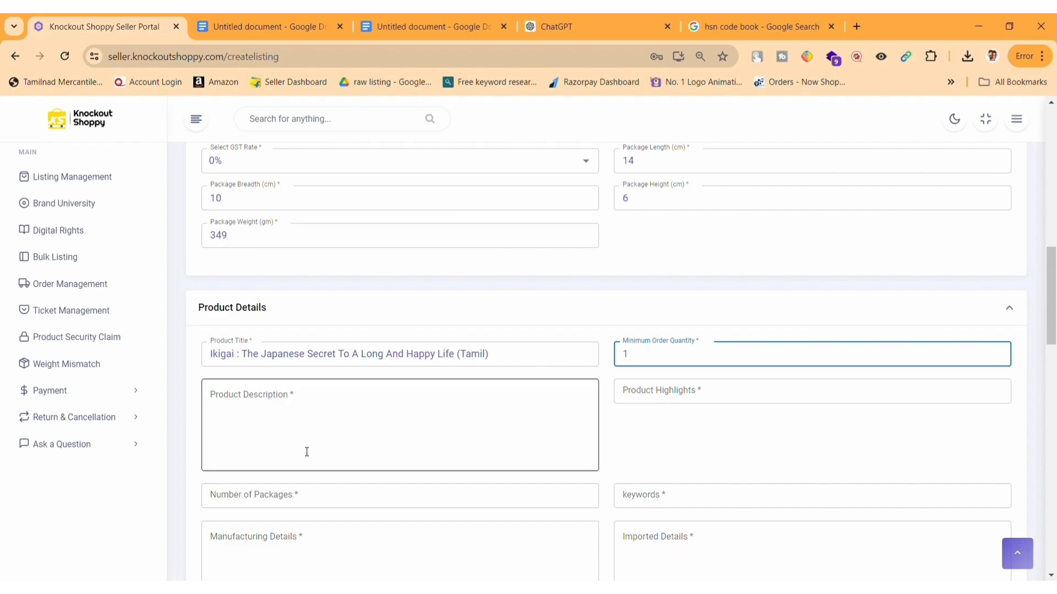
Paste the product description about reading books and add the highlights "Encourages discovering your persona" and "Shares Japanese habits for a long".
click(309, 431)
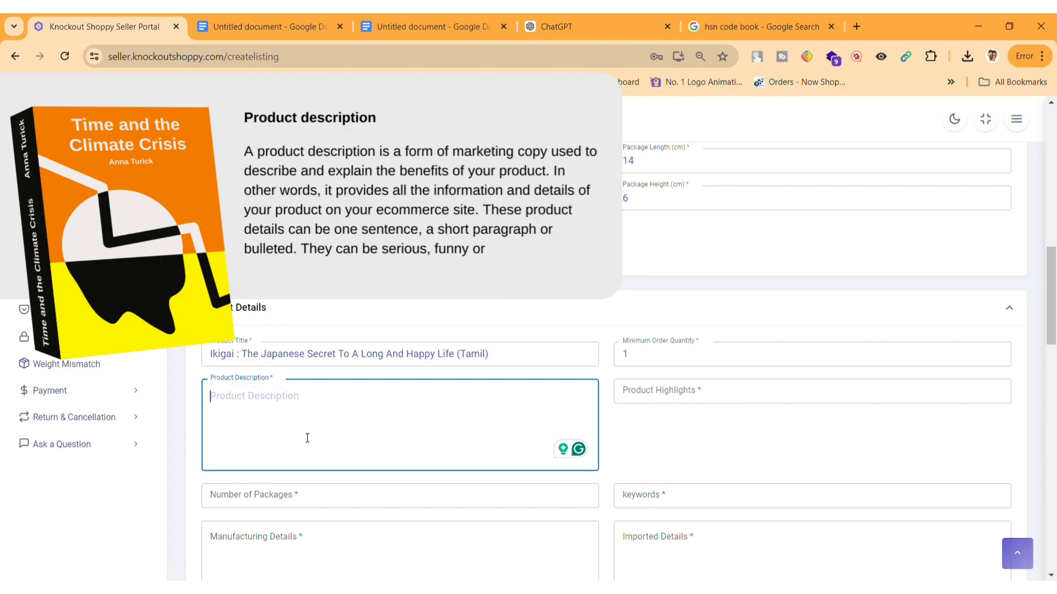
key(ctrl+v)
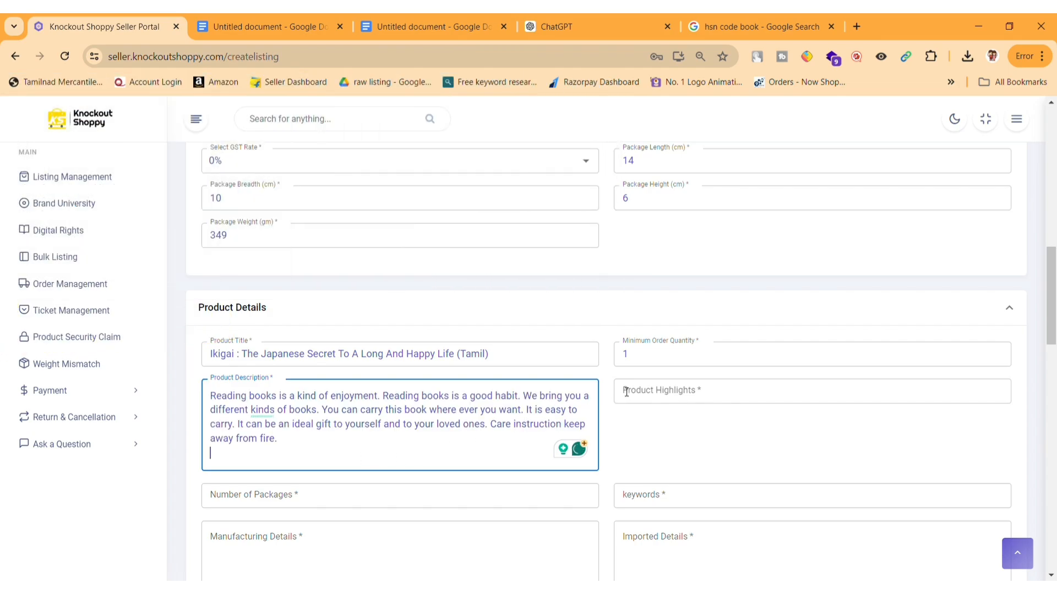
click(674, 404)
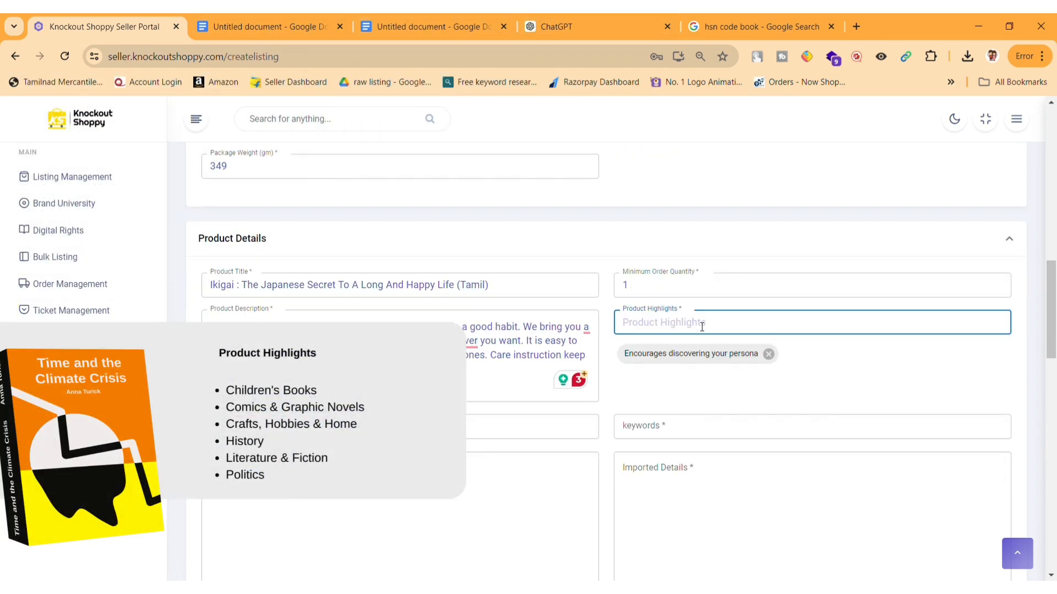
key(ctrl+v)
key(Return)
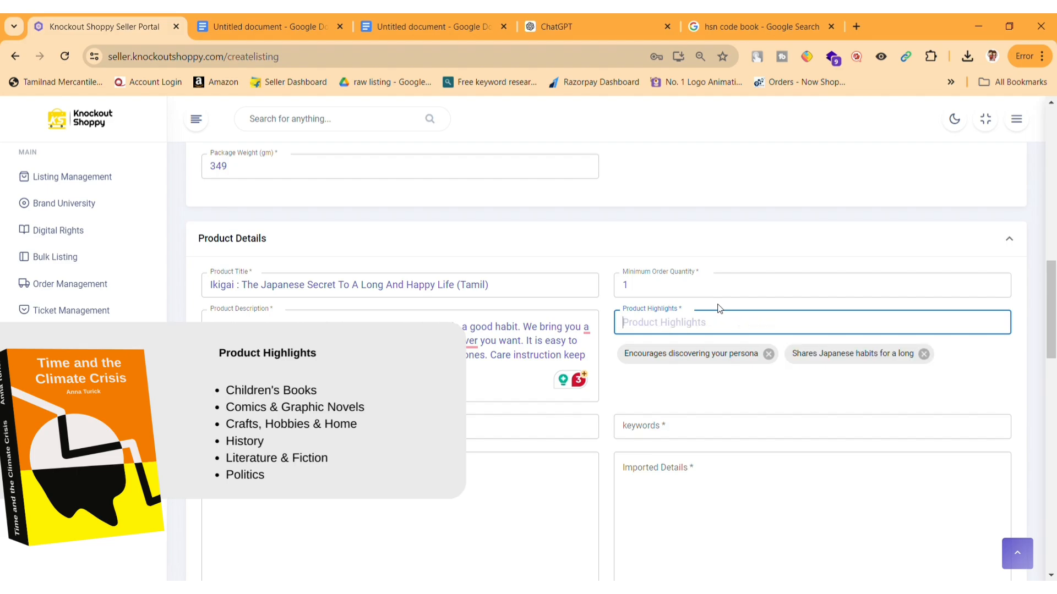
scroll(715, 309, down, 3)
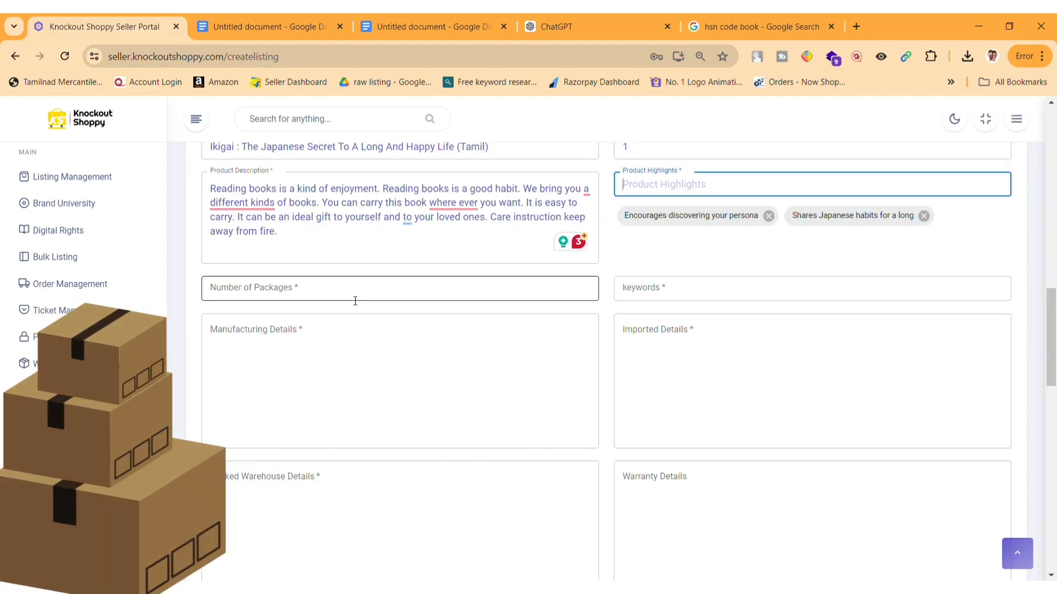
Set the number of packages to 1 and add the keywords "BOOKS", "tamil books" and "tamil e book".
click(355, 301)
text(1)
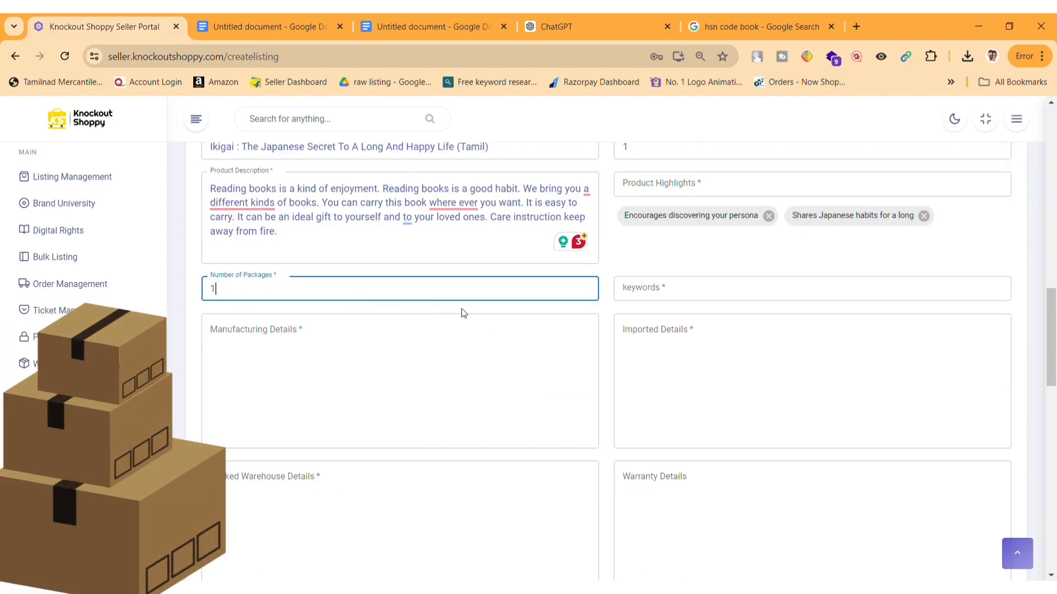
click(600, 315)
click(788, 296)
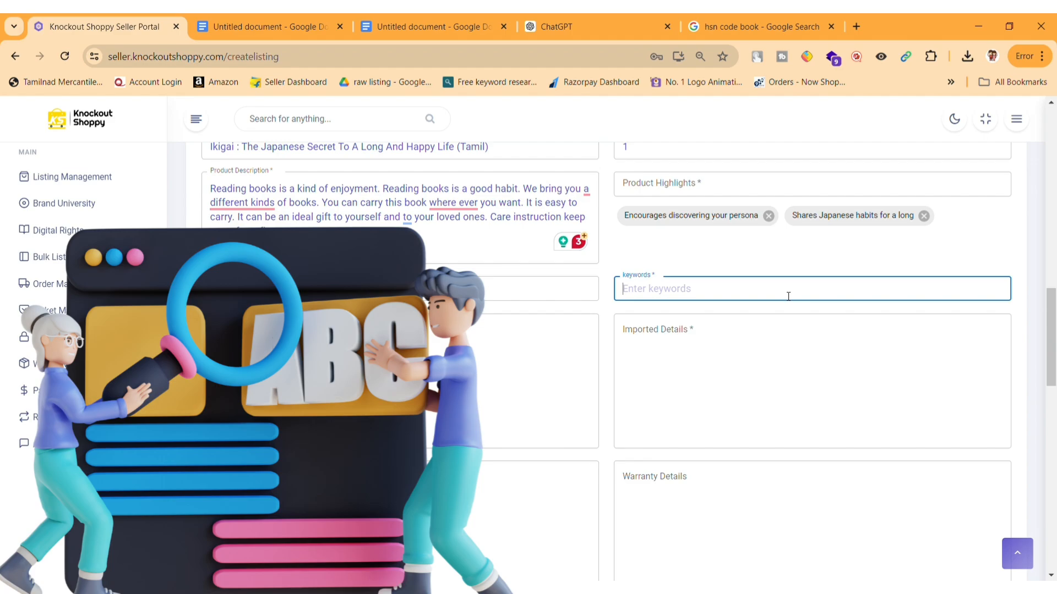
text(BOOKS)
key(Return)
text(tamil books)
key(Return)
text(tamil)
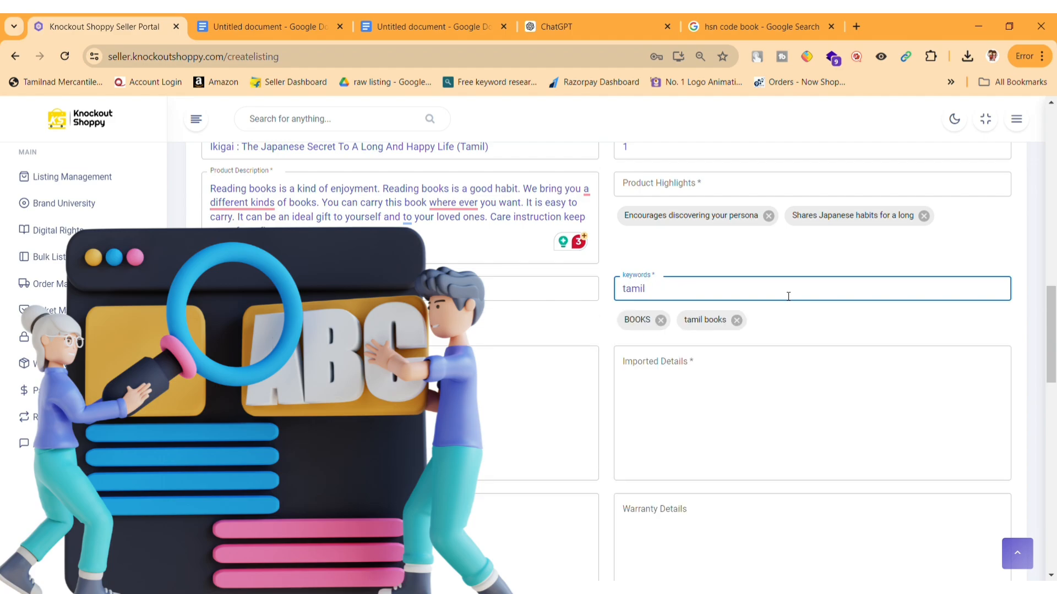
text( e bo)
scroll(622, 382, down, 3)
text(ok)
key(Return)
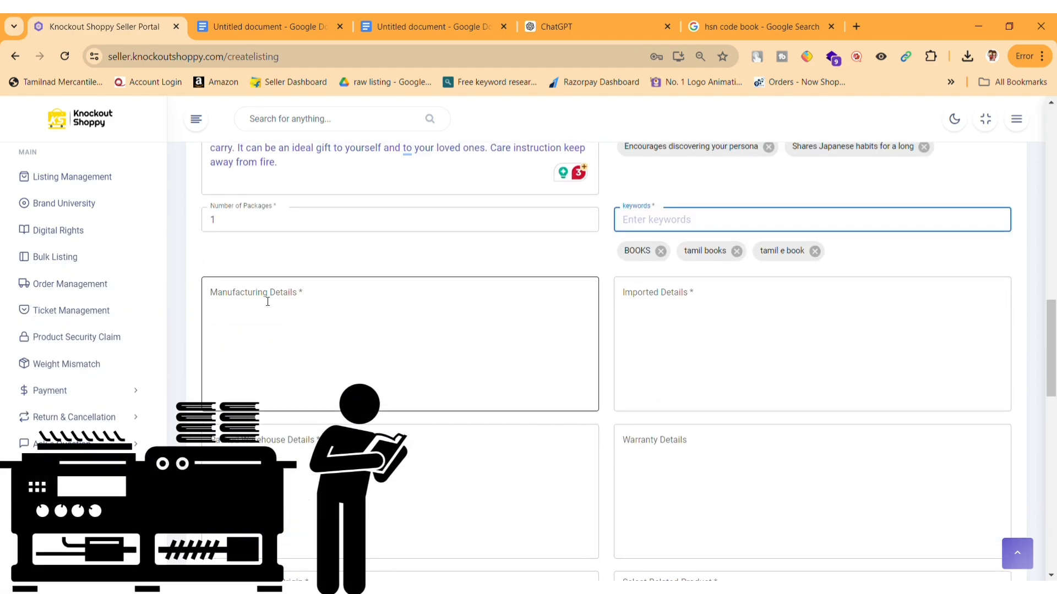
Enter the manufacturer's name and address as the manufacturing details and copy them into the imported and packed warehouse details.
click(267, 301)
text(Rja)
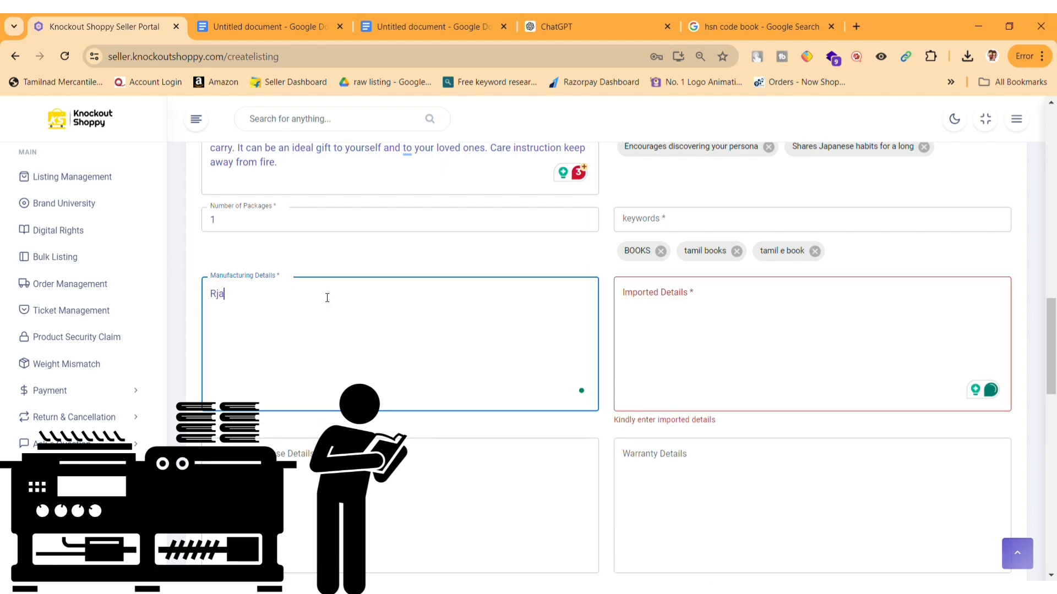
text( Det , Chennai -600078)
key(ctrl+a)
key(ctrl+c)
click(738, 303)
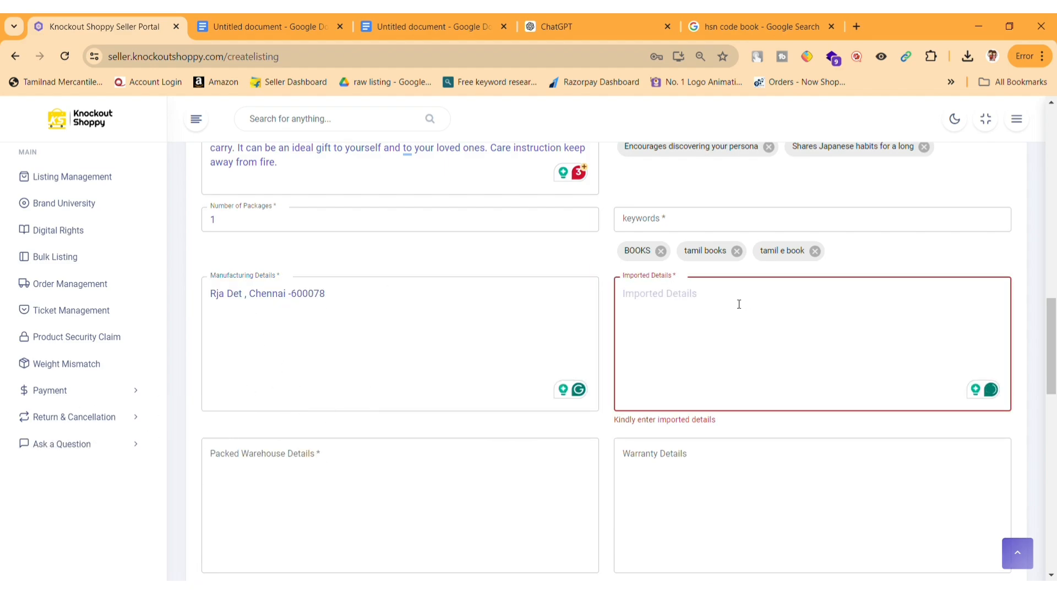
key(ctrl+v)
scroll(738, 305, down, 1)
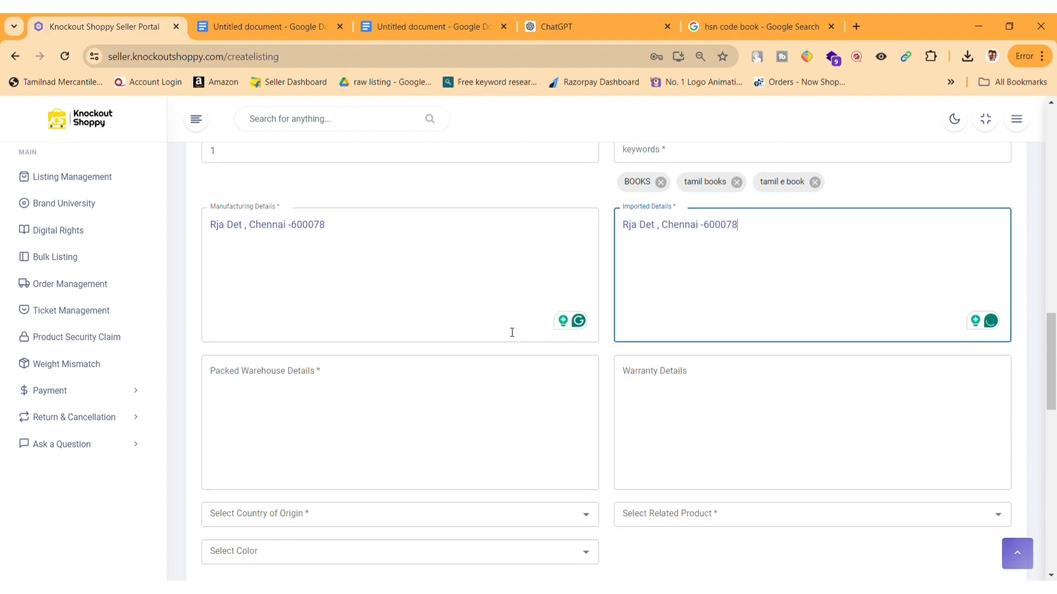
click(375, 393)
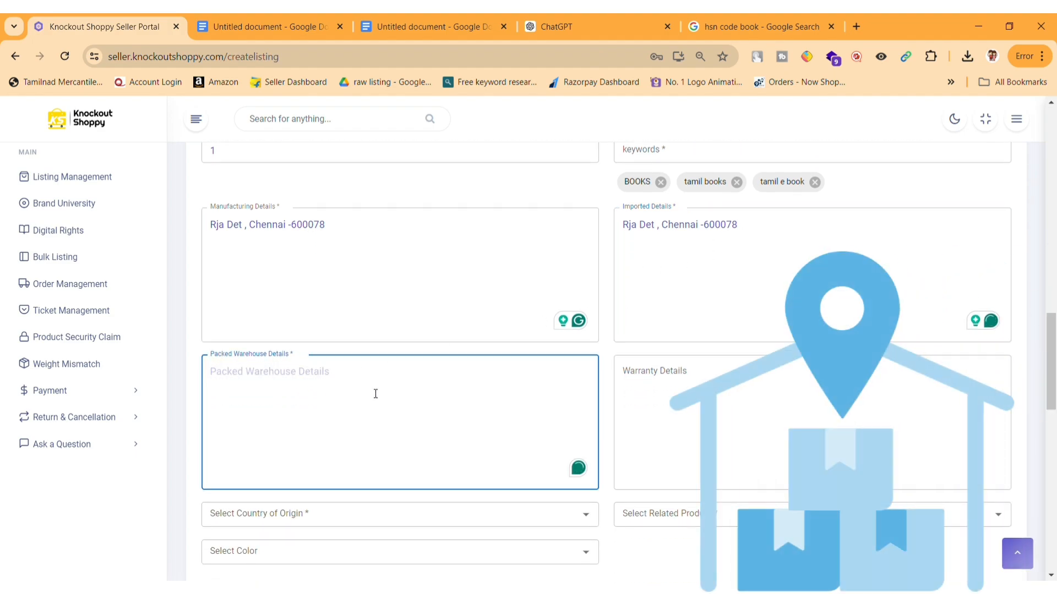
key(ctrl+v)
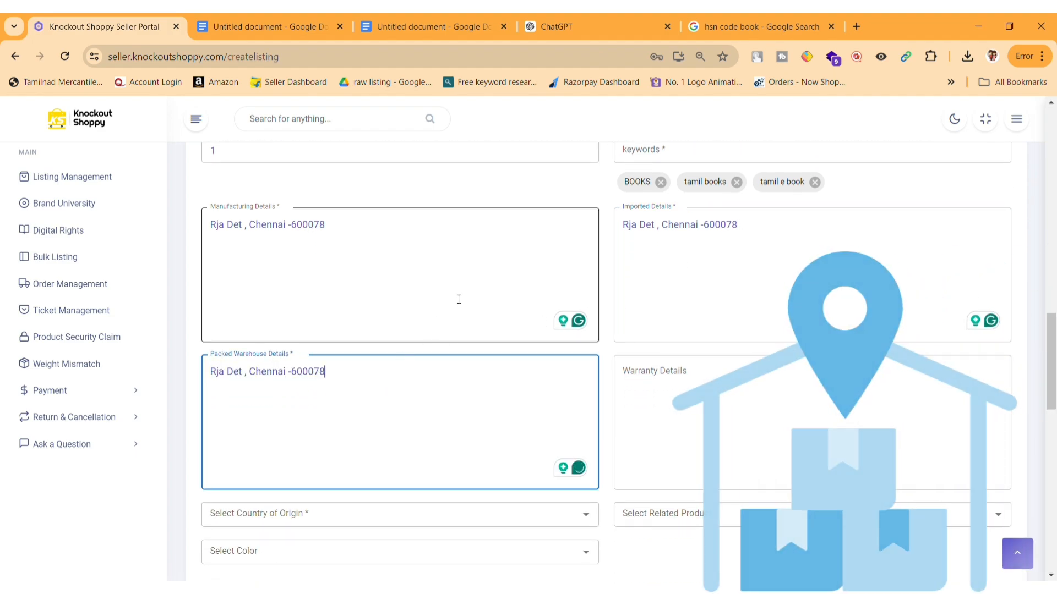
Choose India as the product's country of origin.
scroll(459, 298, down, 3)
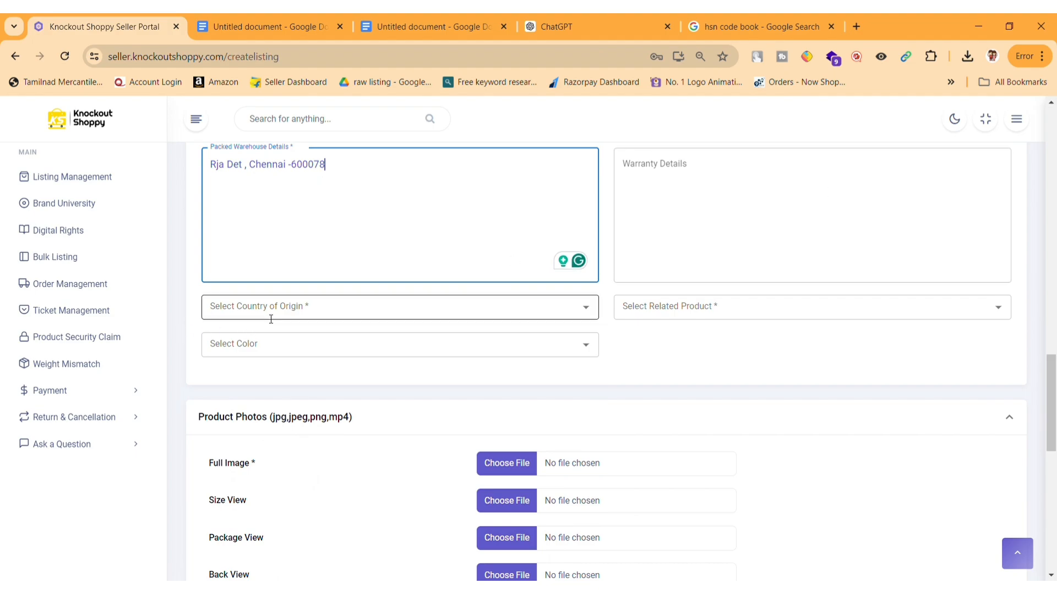
click(507, 313)
text(ind)
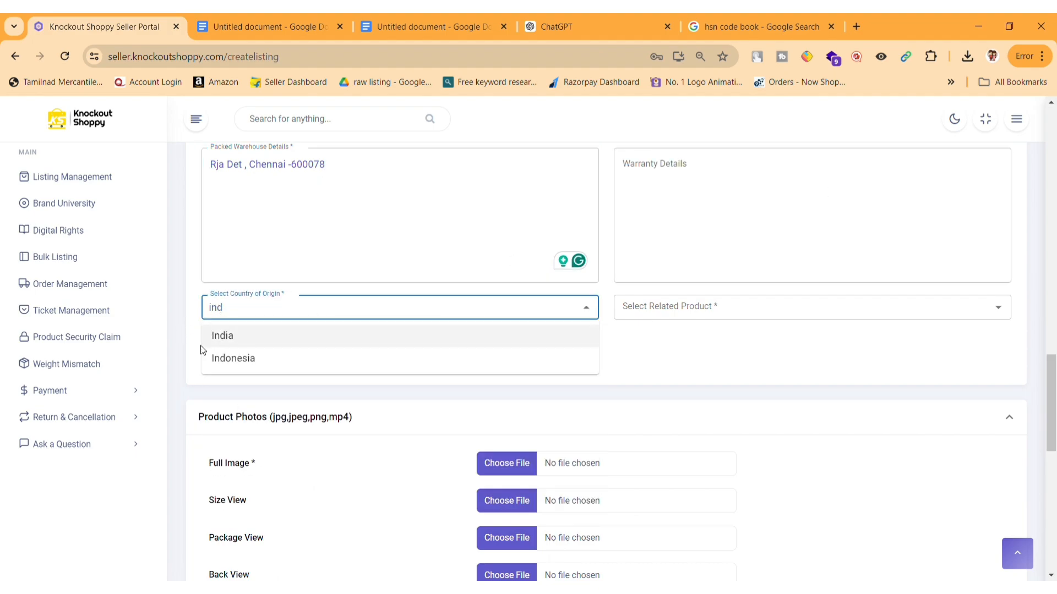
click(557, 333)
click(658, 358)
Set the book's binding type to Hardcover and its condition to New in the additional fields.
scroll(505, 330, down, 2)
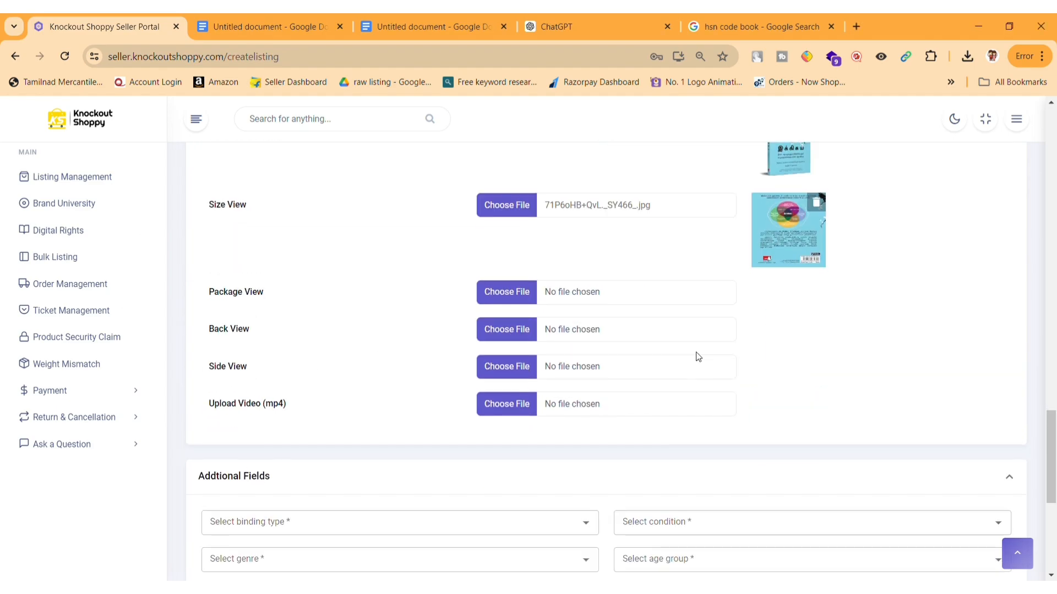
scroll(688, 358, down, 3)
click(585, 316)
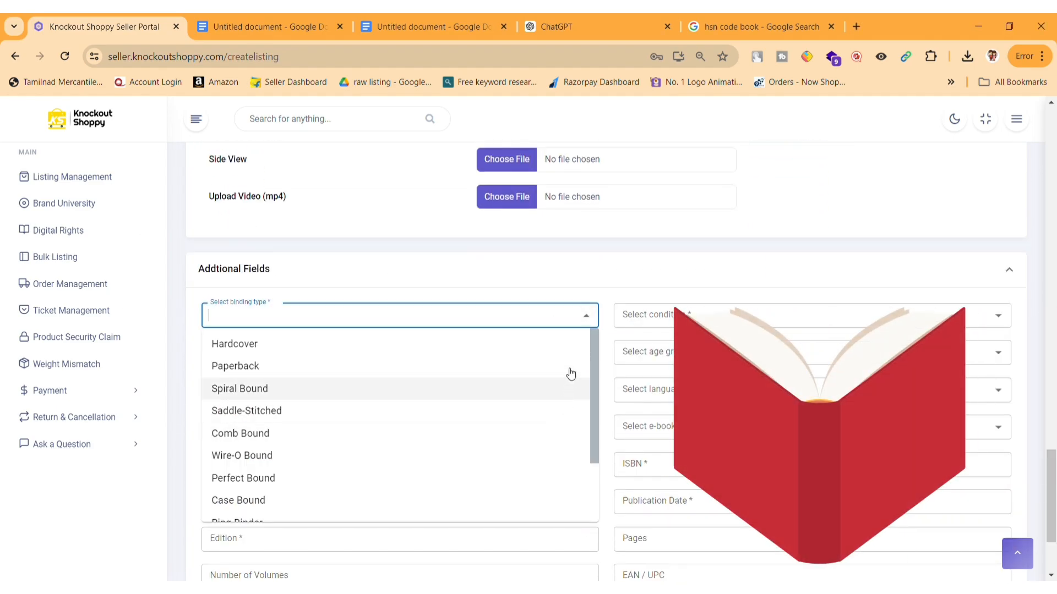
click(572, 348)
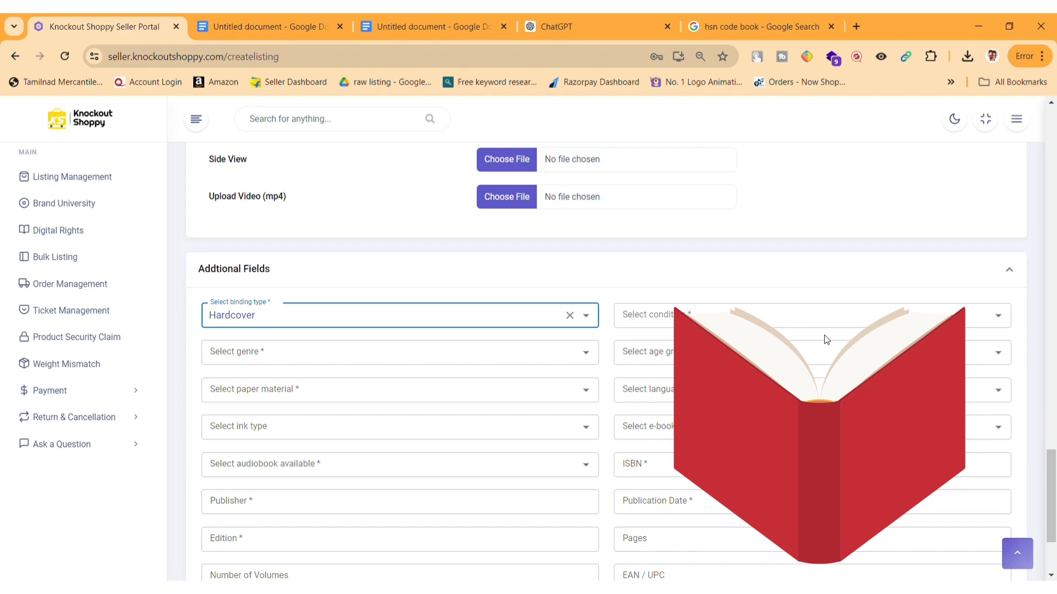
click(976, 322)
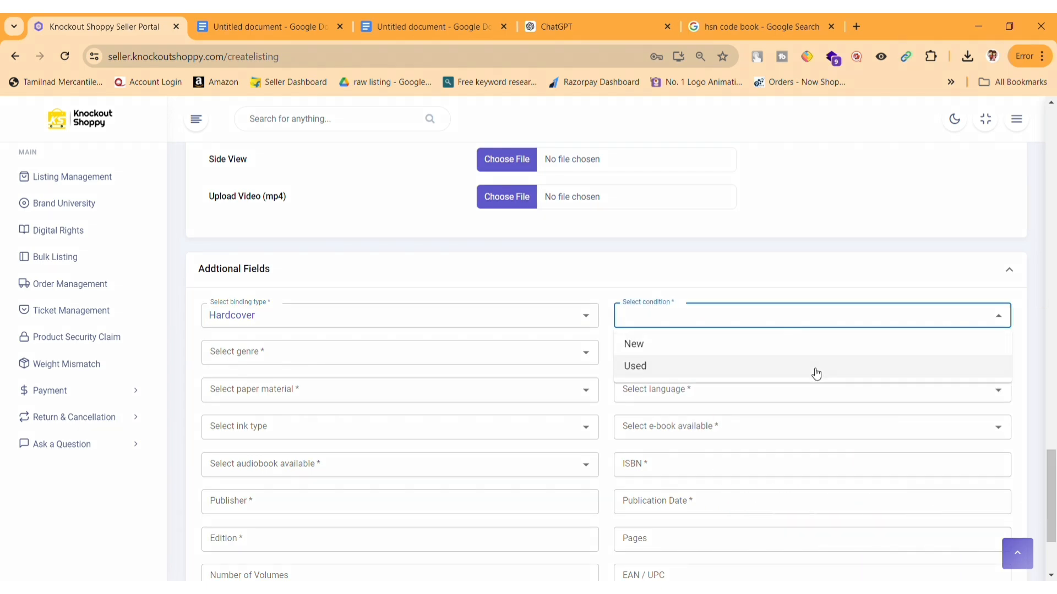
click(846, 344)
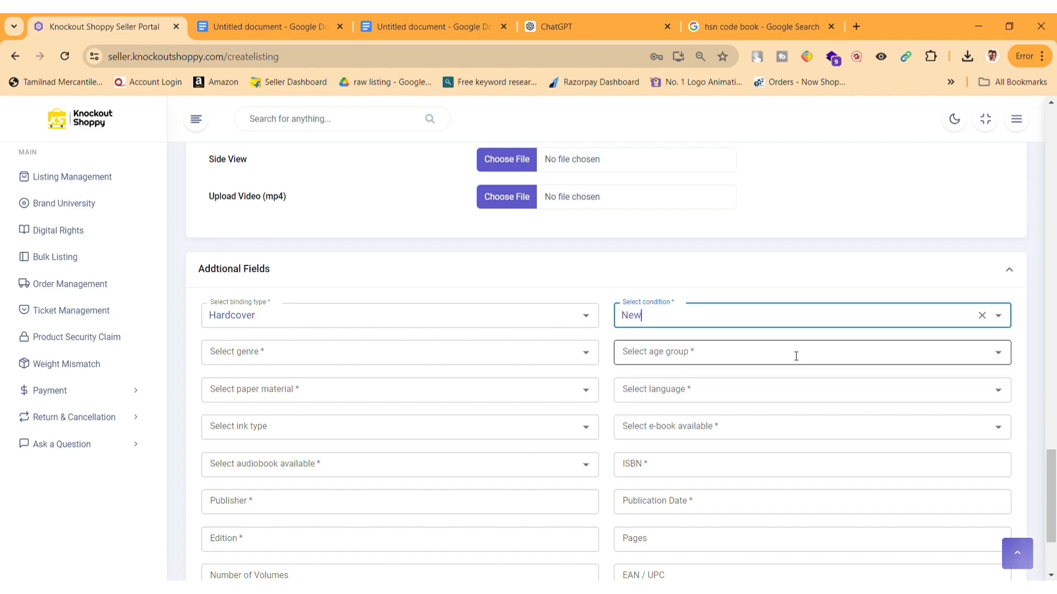
Set the book's genre to Drama and the age group to Middle Grade (9-12 years).
click(547, 356)
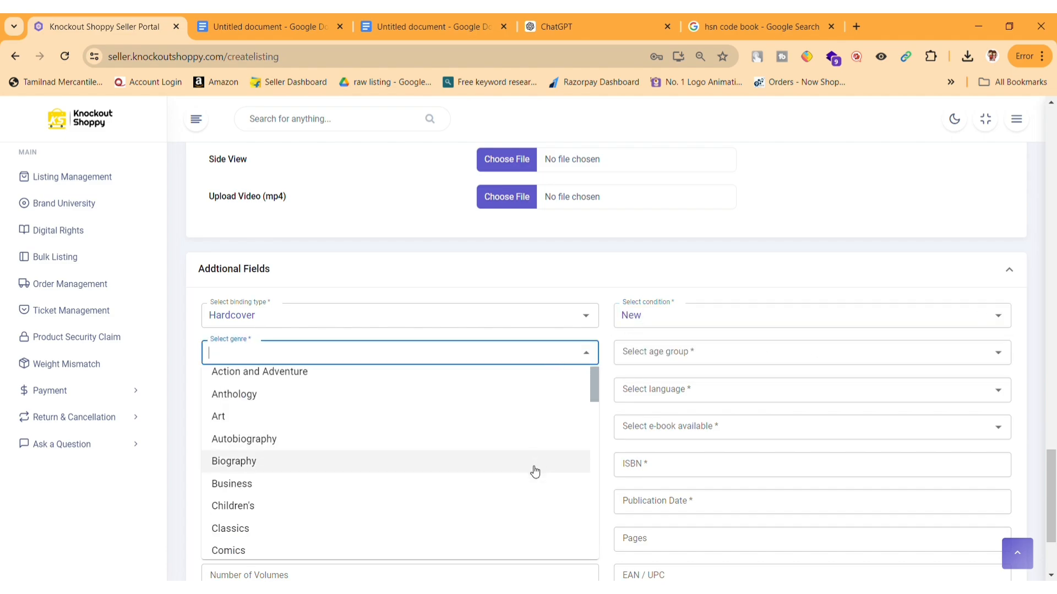
scroll(533, 472, down, 4)
click(558, 449)
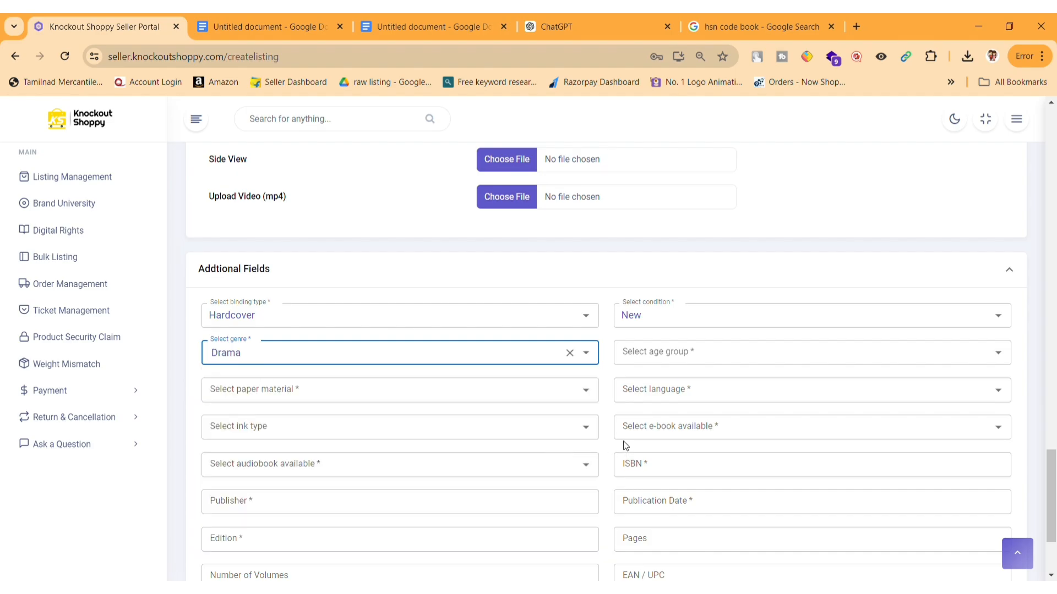
click(993, 361)
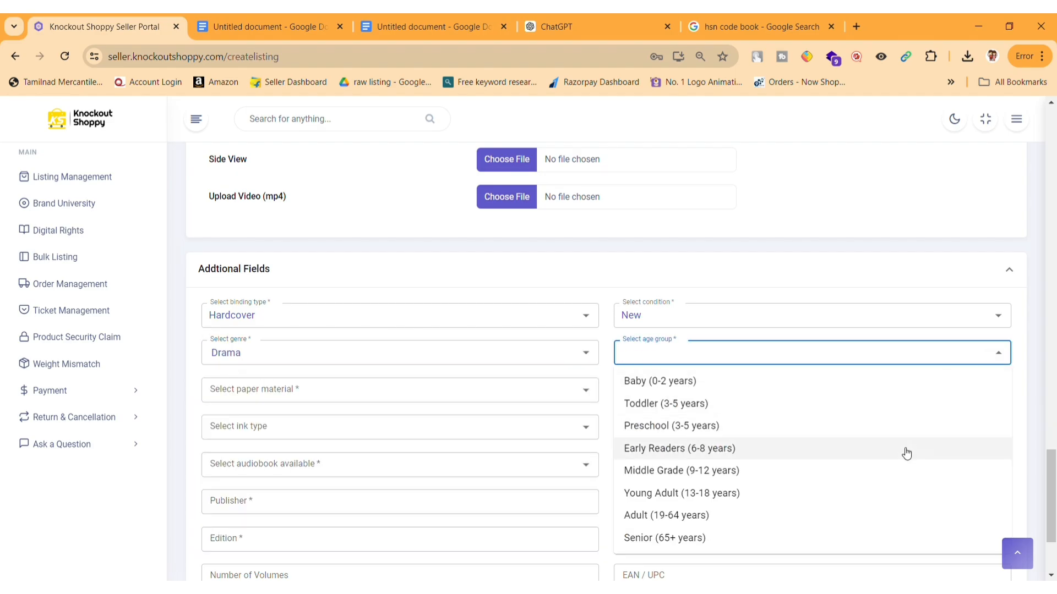
click(904, 471)
Set the paper material to Matte and the book's language to Tamil.
scroll(620, 352, down, 2)
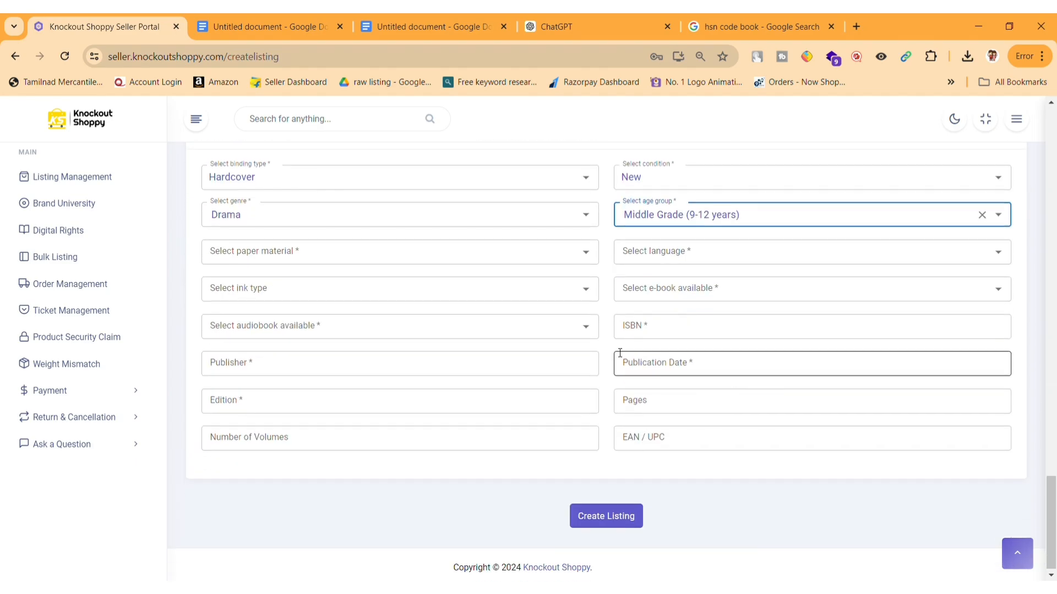
click(586, 253)
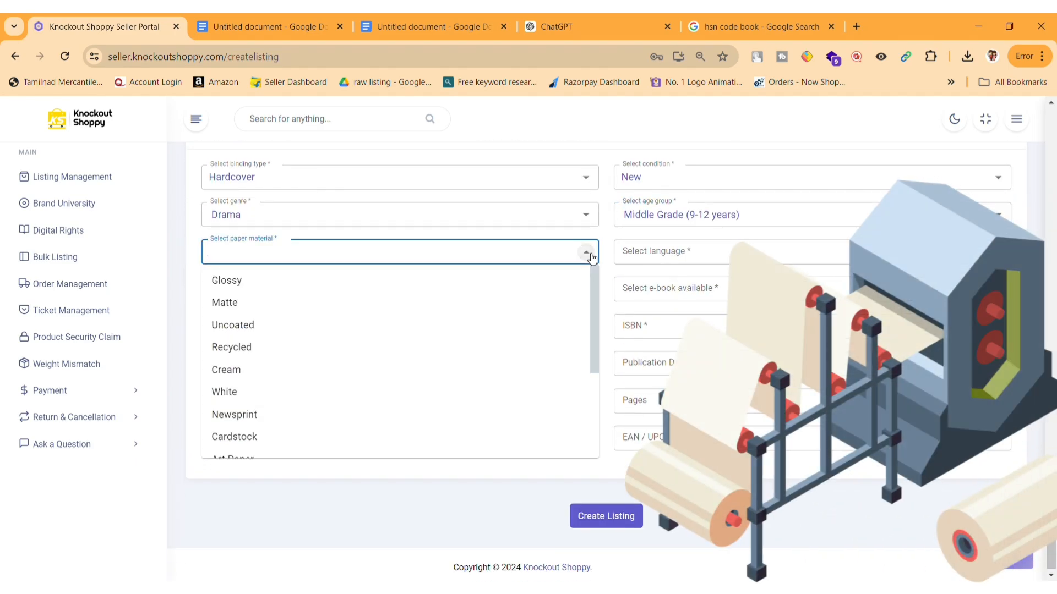
click(519, 306)
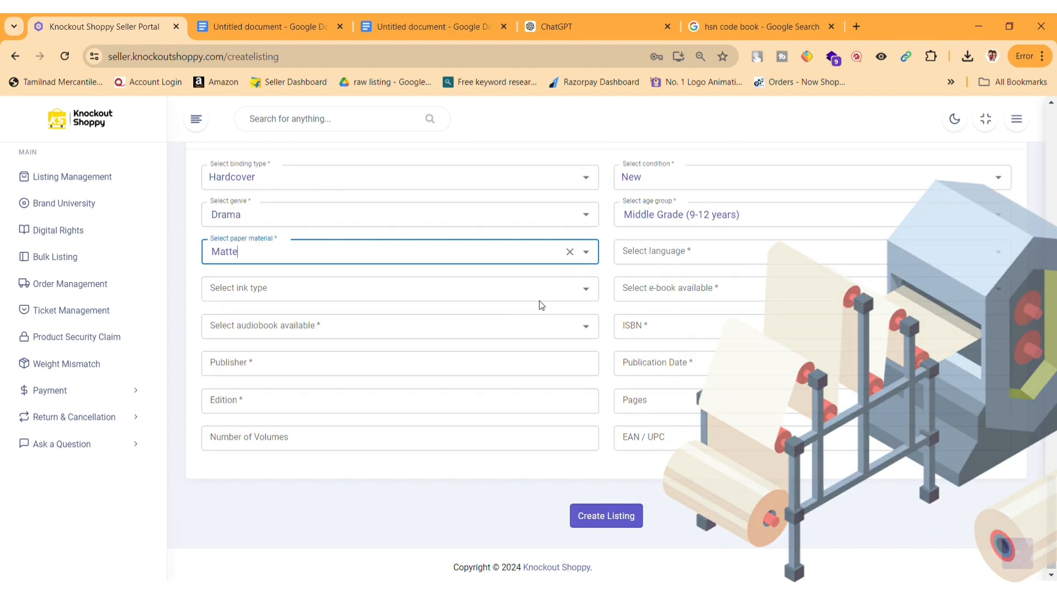
click(781, 255)
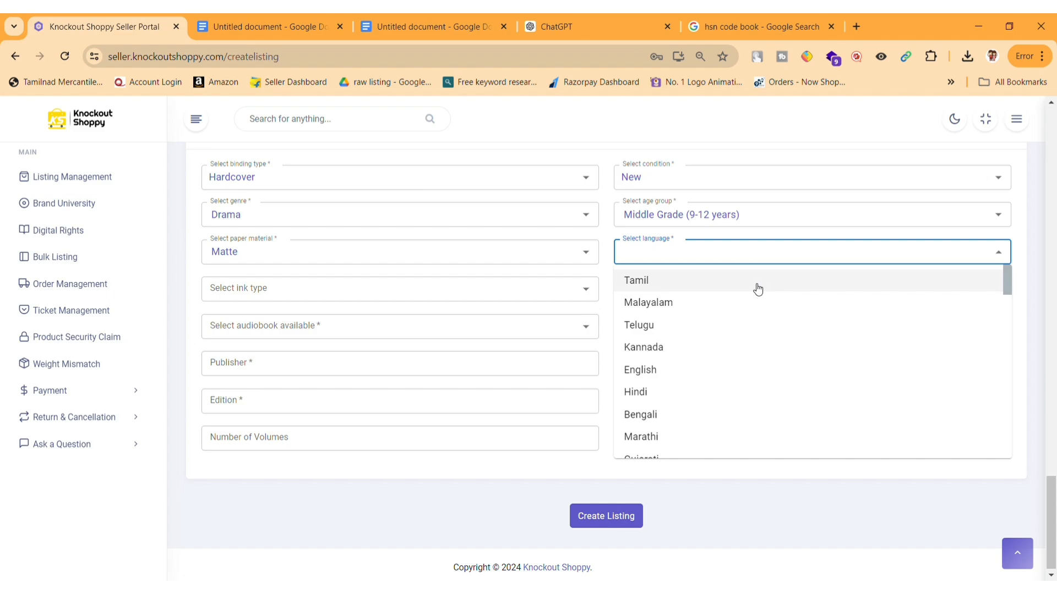
click(759, 289)
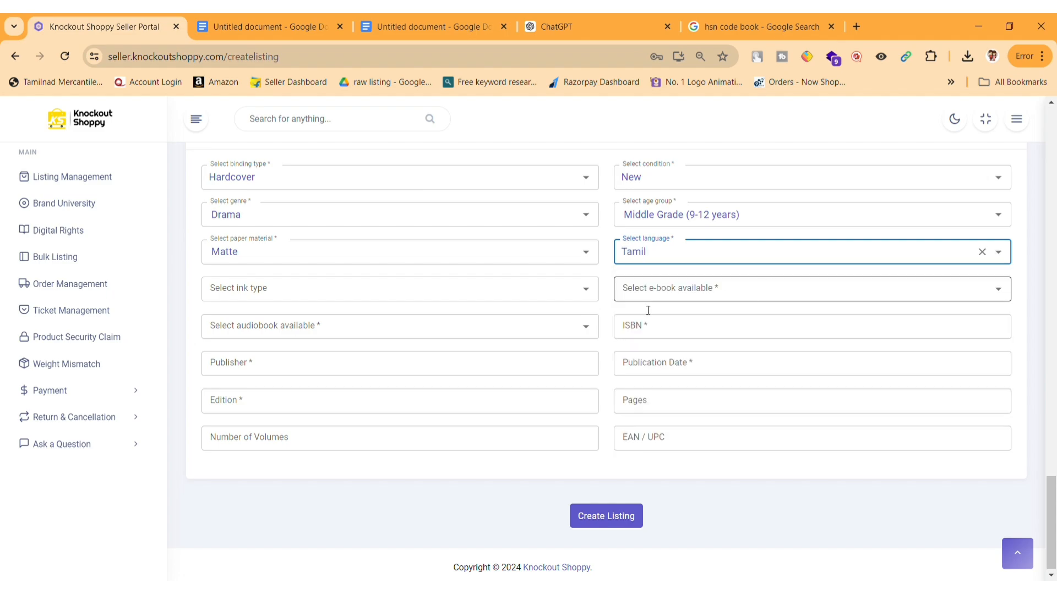
Set the ink type to Black Ink and mark both the e-book and the audiobook availability as No.
click(492, 294)
click(304, 321)
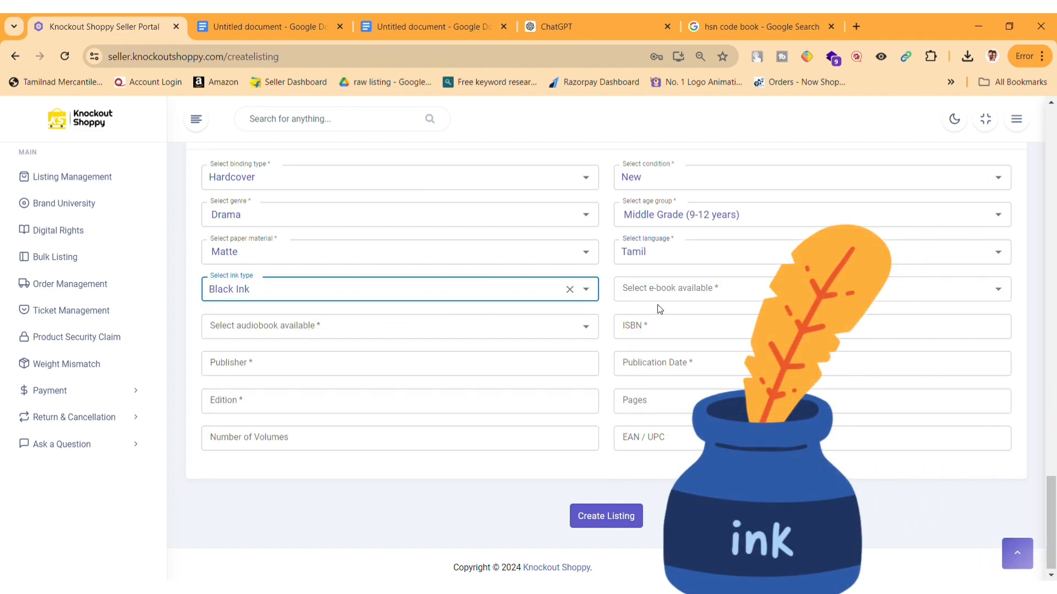
click(715, 290)
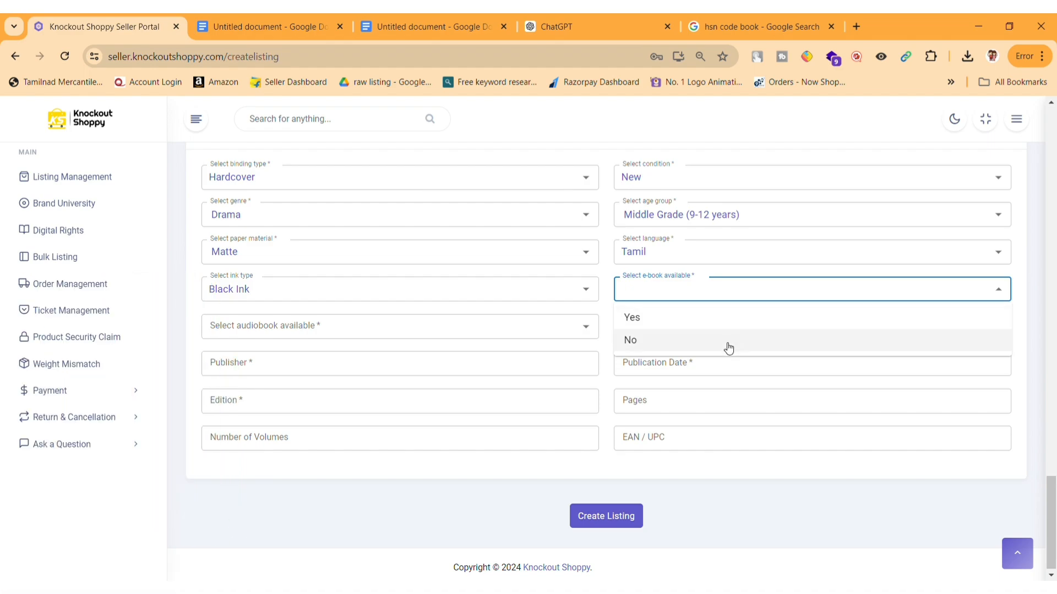
click(728, 348)
click(494, 329)
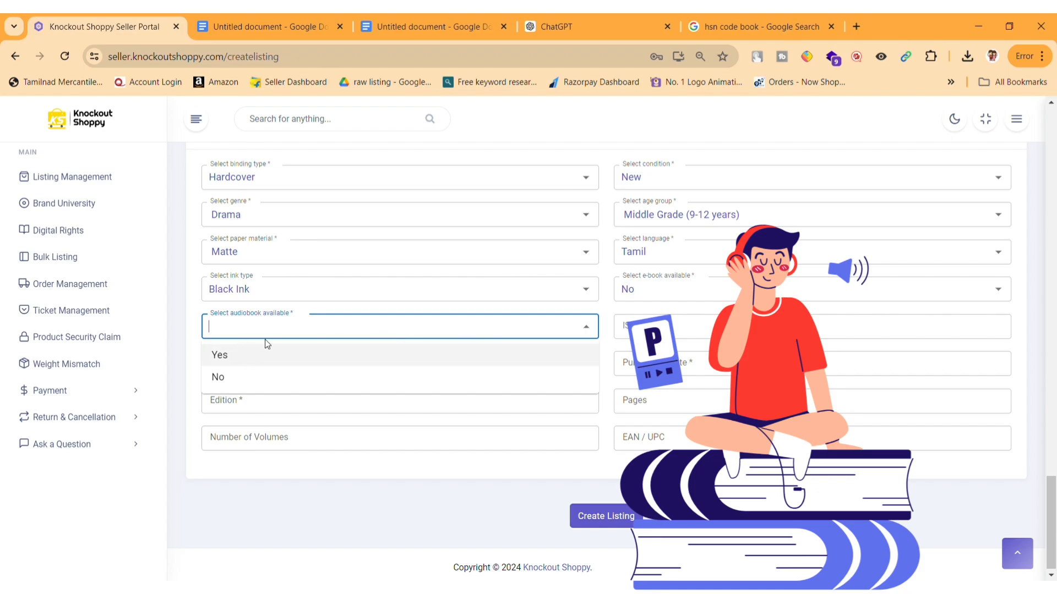
click(350, 378)
Enter "NA" as the ISBN and fill in the publisher's name.
click(691, 330)
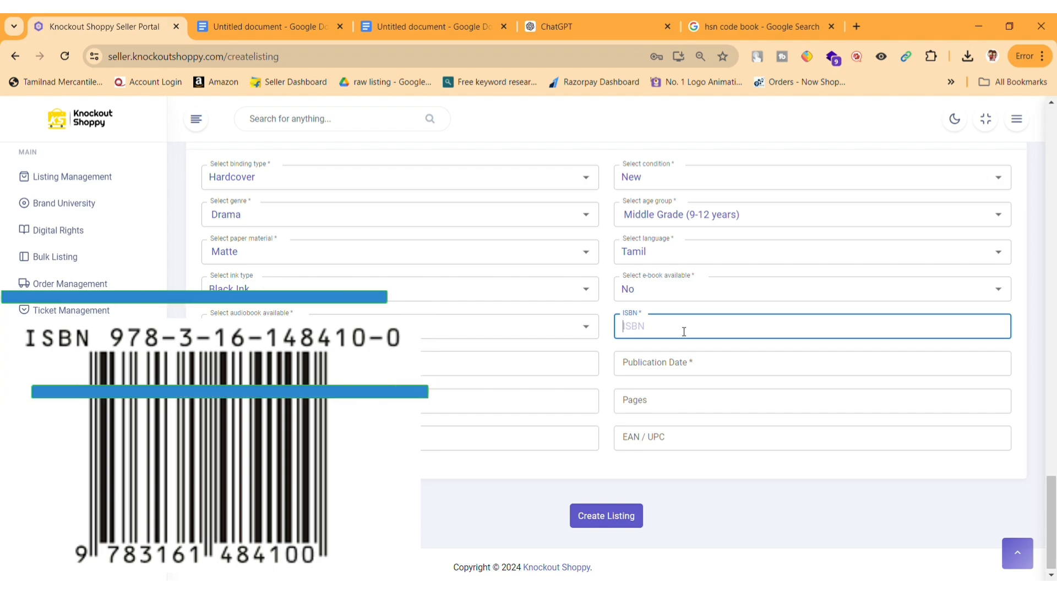
text(NA)
click(464, 378)
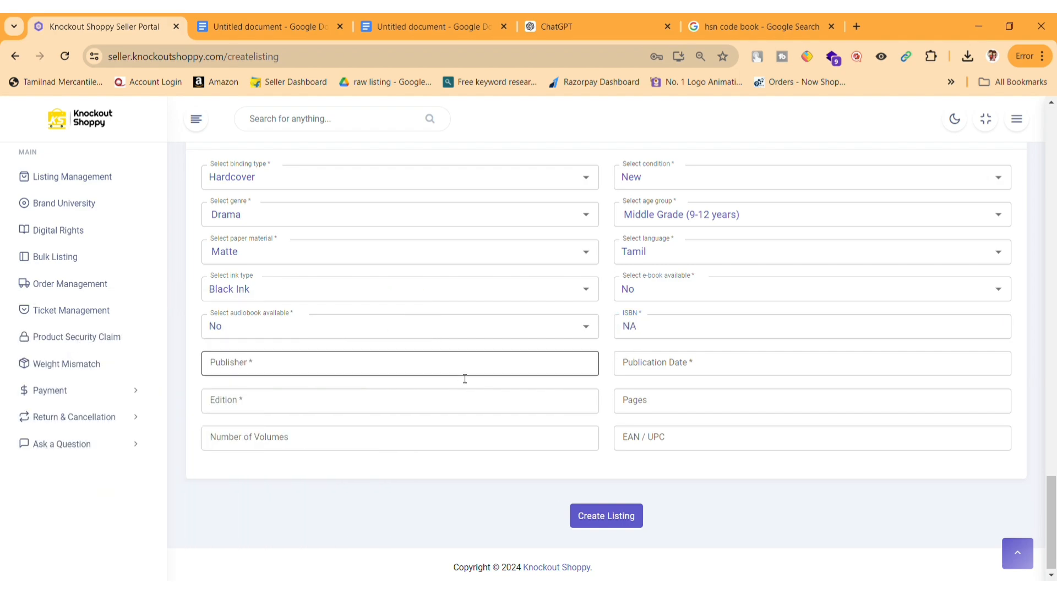
text(Ajay)
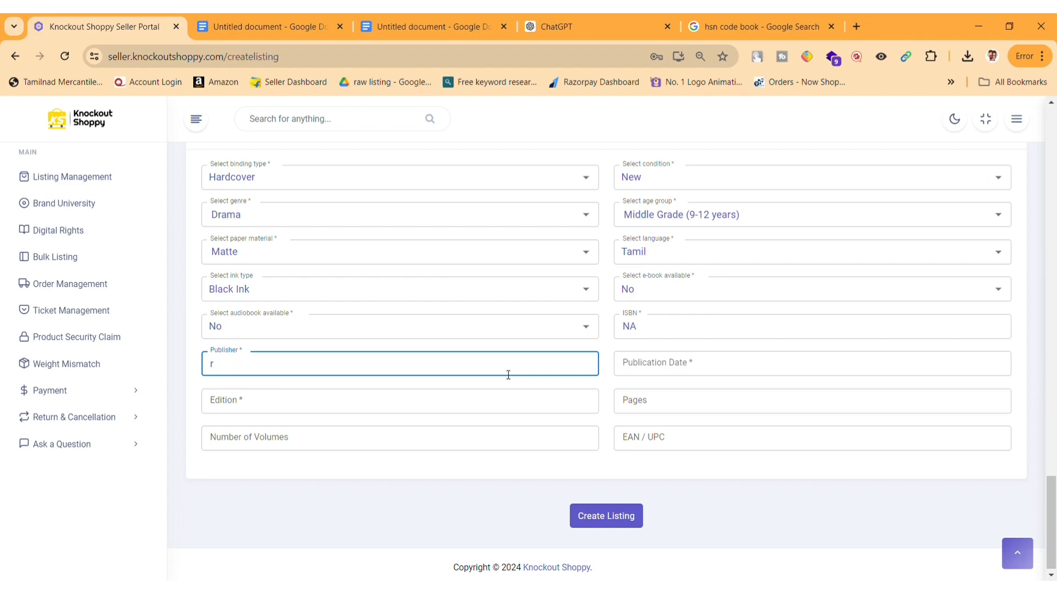
Set the publication date to 13-02-2024 and the edition to "2nd Edition".
click(682, 367)
text(13)
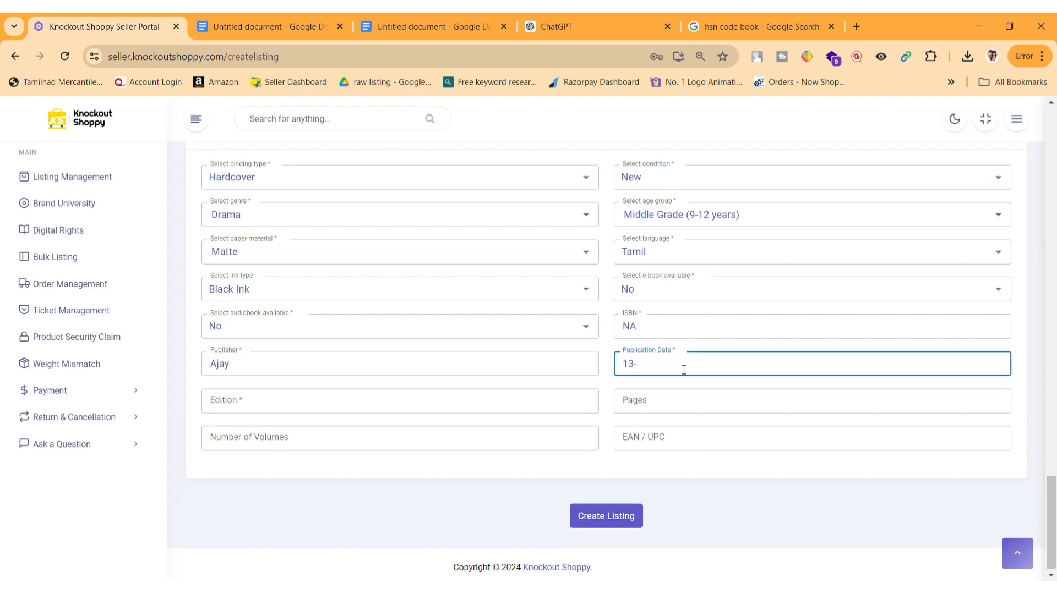
text(-02-2024)
click(457, 404)
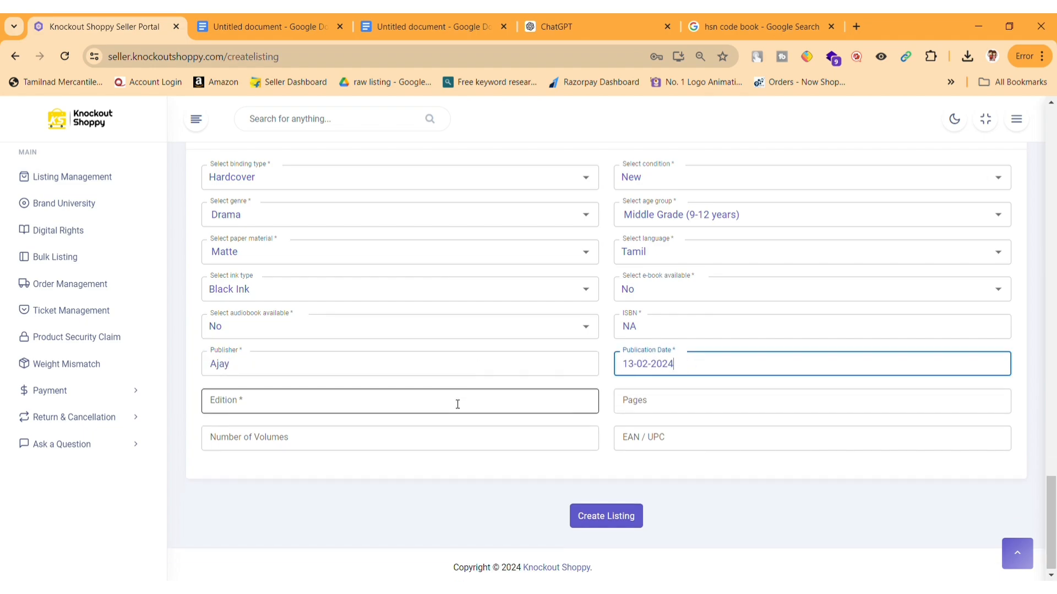
text(2nd Edition)
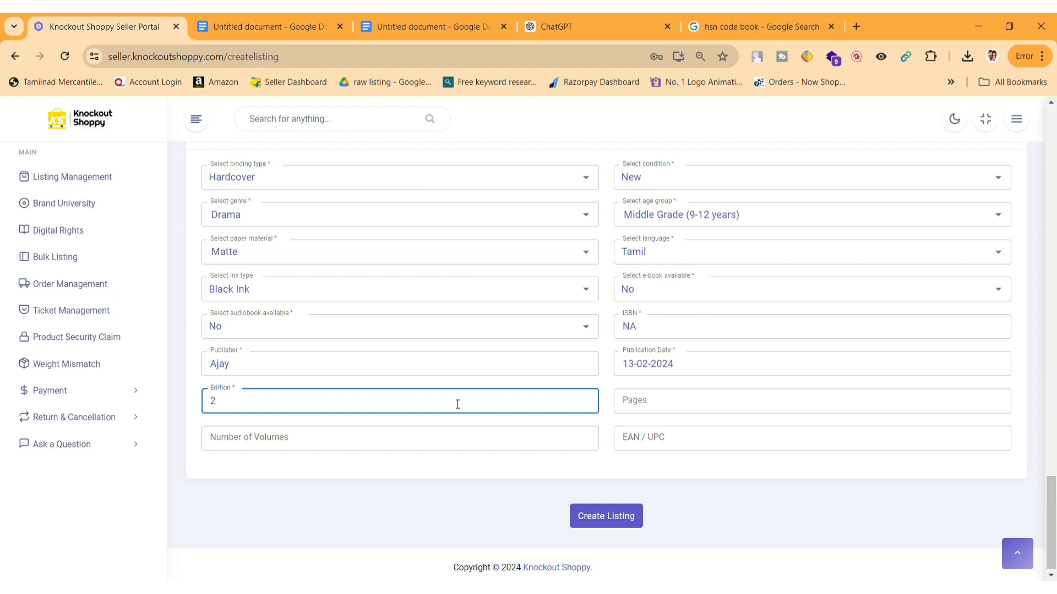
Set the page count to 1200 and the number of volumes to 1.
click(694, 413)
text(1200)
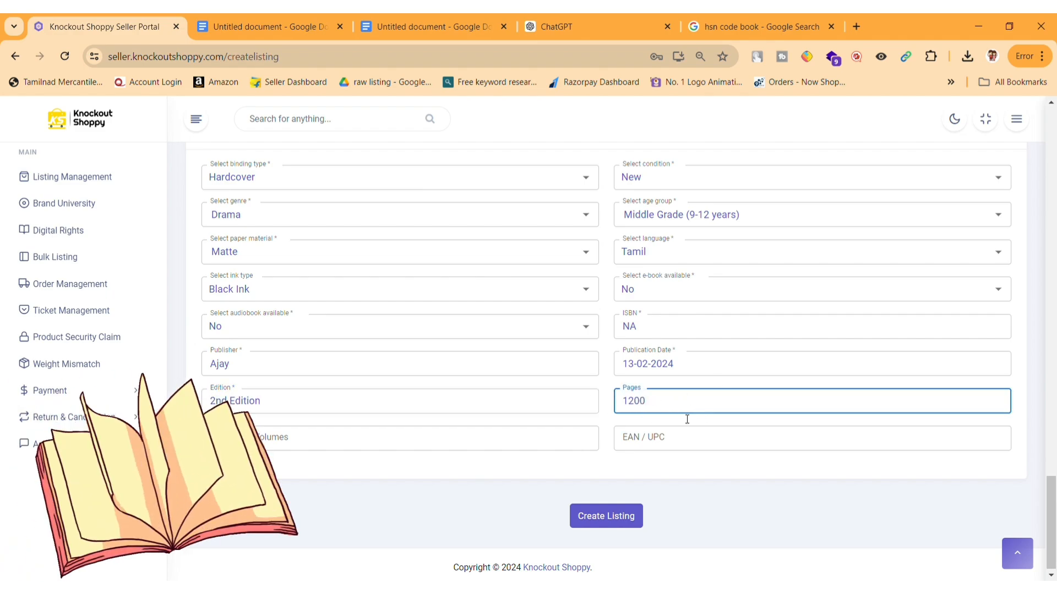
click(592, 471)
click(359, 444)
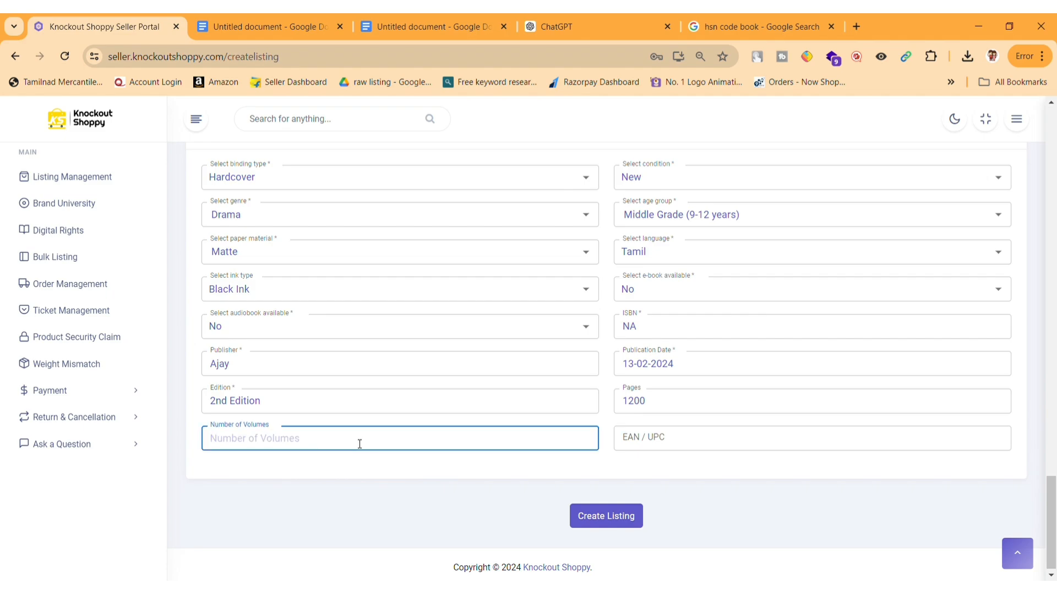
text(1)
Enter "na" as the EAN / UPC and submit the completed book listing.
click(758, 450)
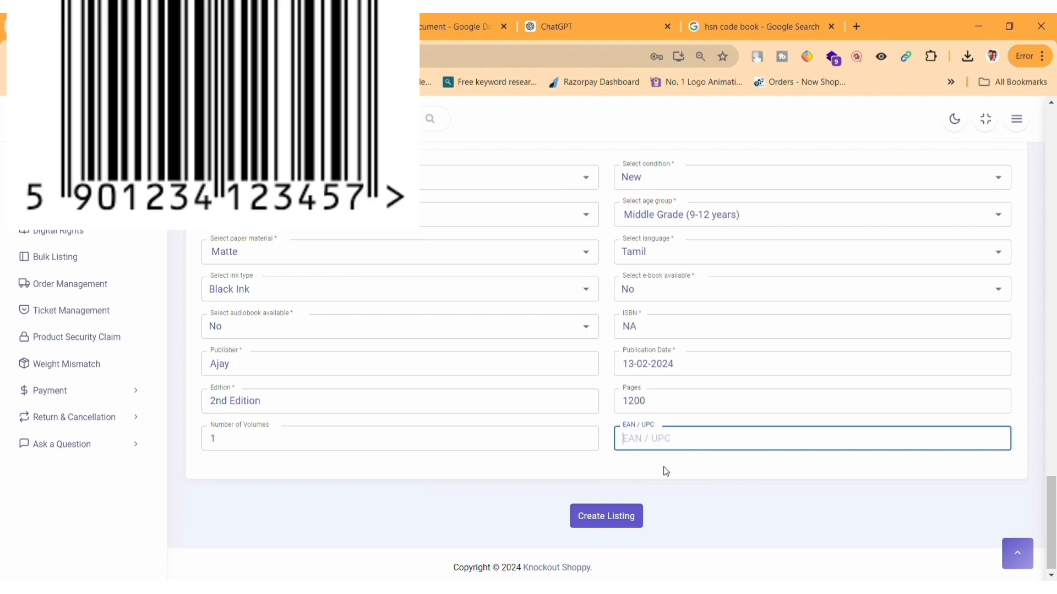
text(na)
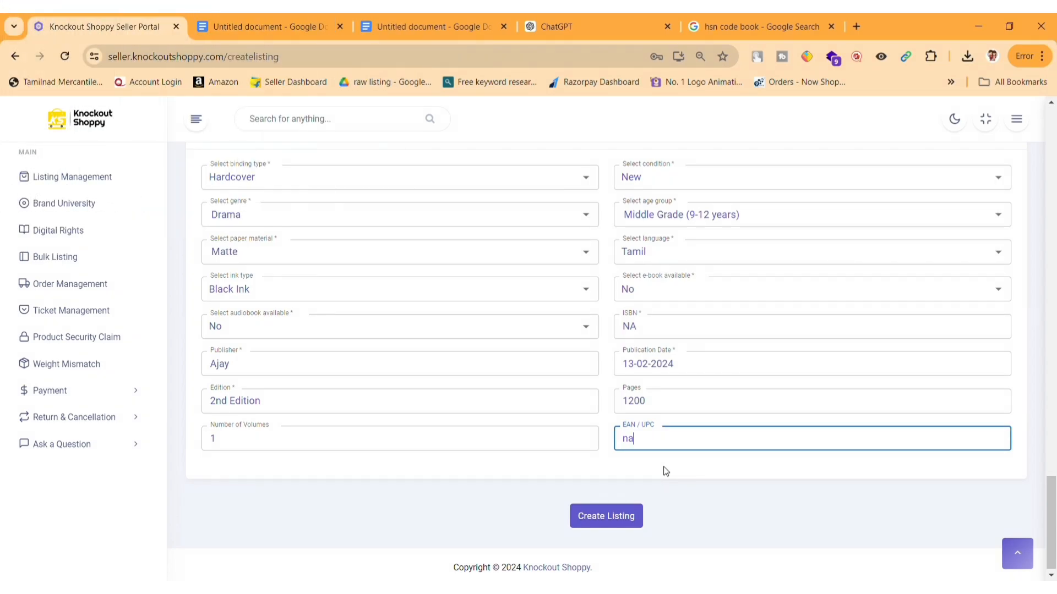
click(641, 520)
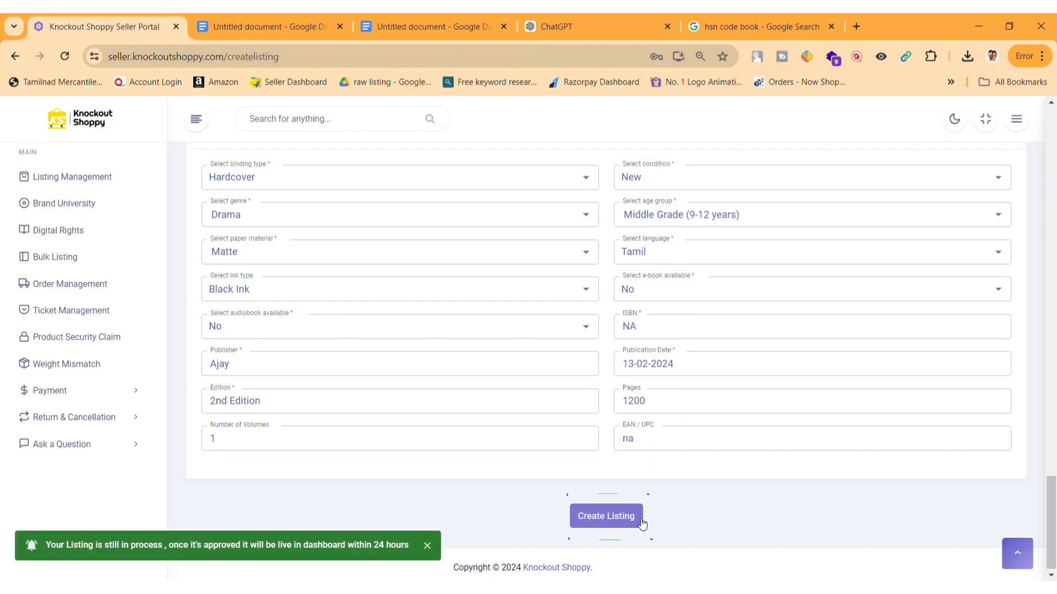